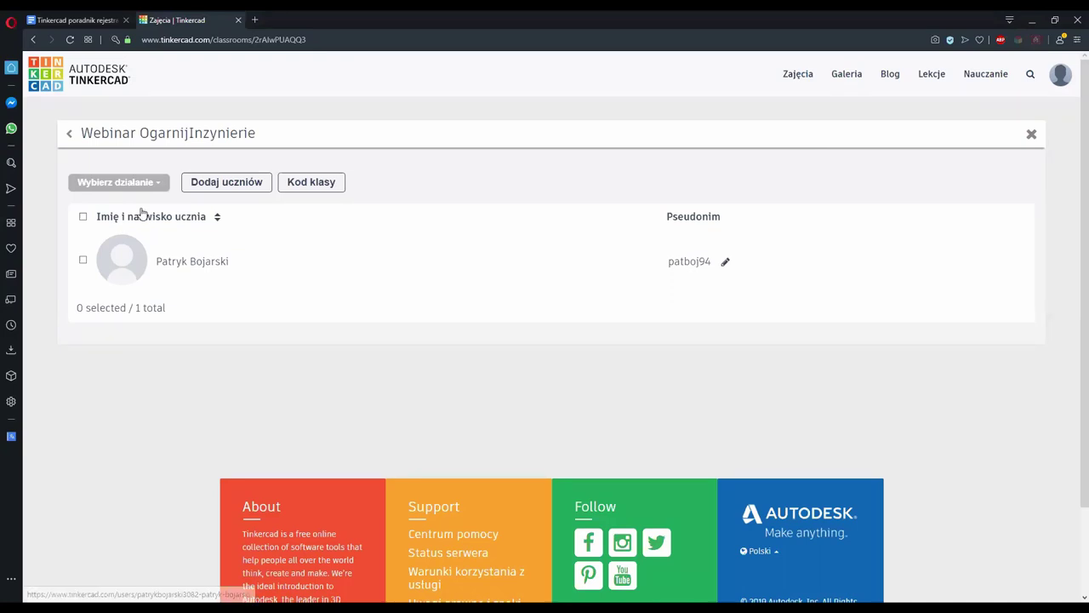
# Return to the classes list, open the Webinar OgarnijInzynierie class and view its listed student's profile
pyautogui.hotkey('alt', 'Left')
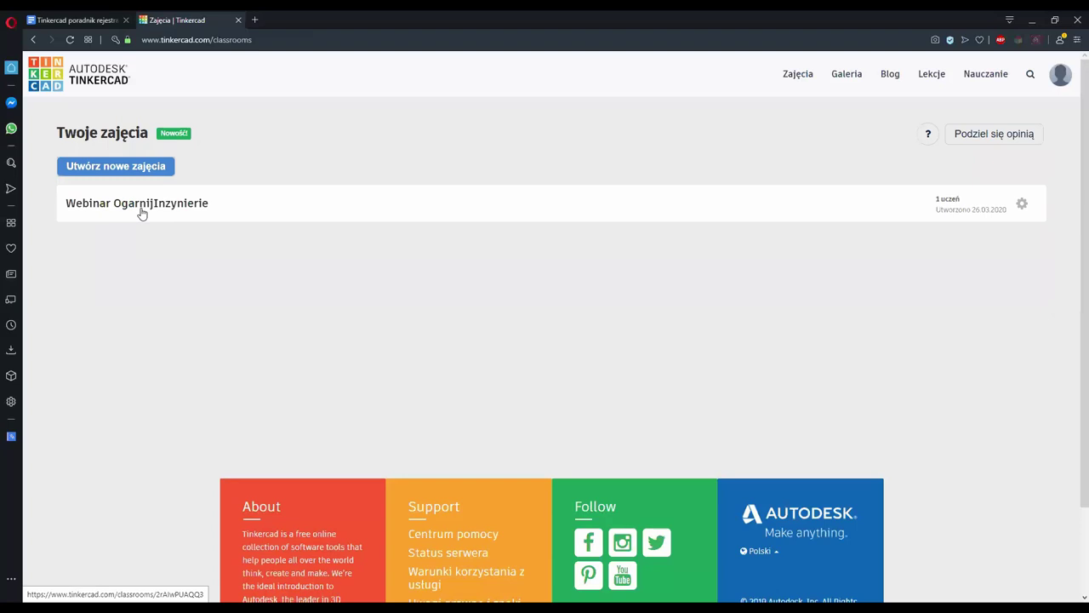
pyautogui.moveTo(931, 203); pyautogui.dragTo(935, 258)
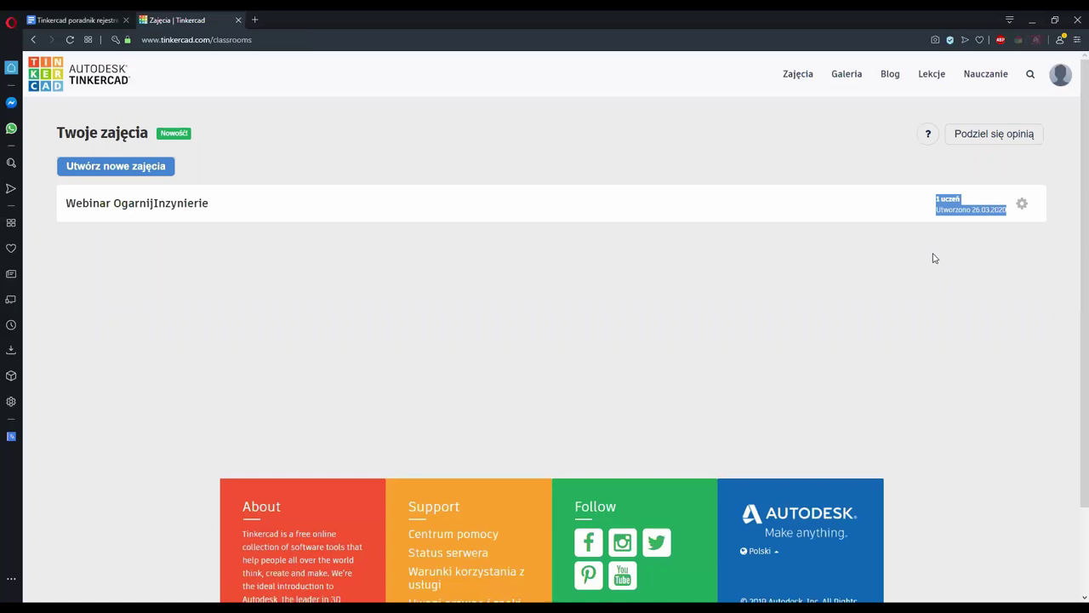
pyautogui.click(202, 269)
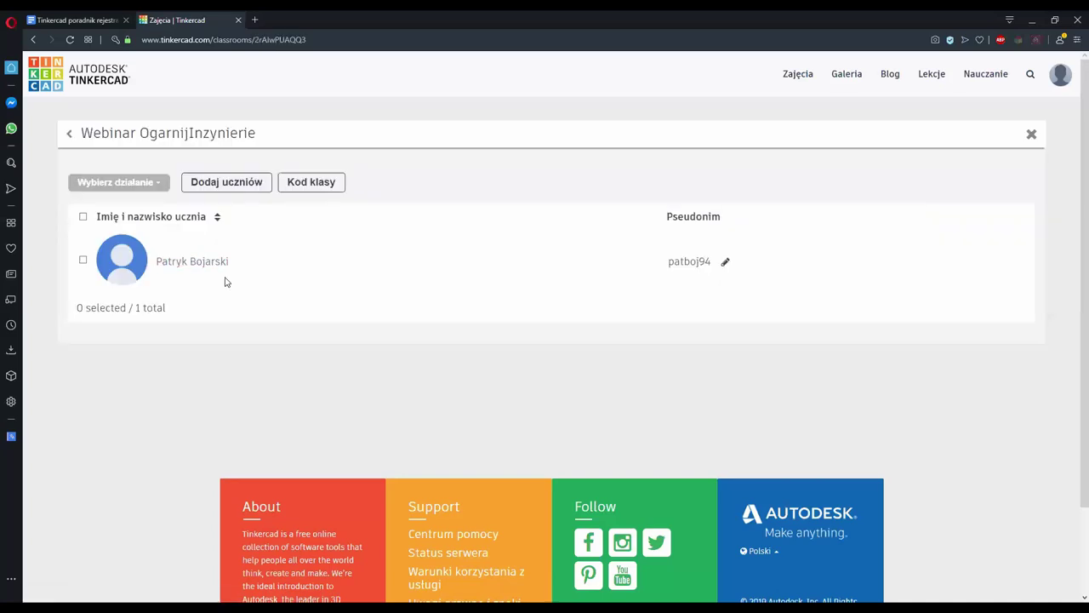
pyautogui.click(209, 270)
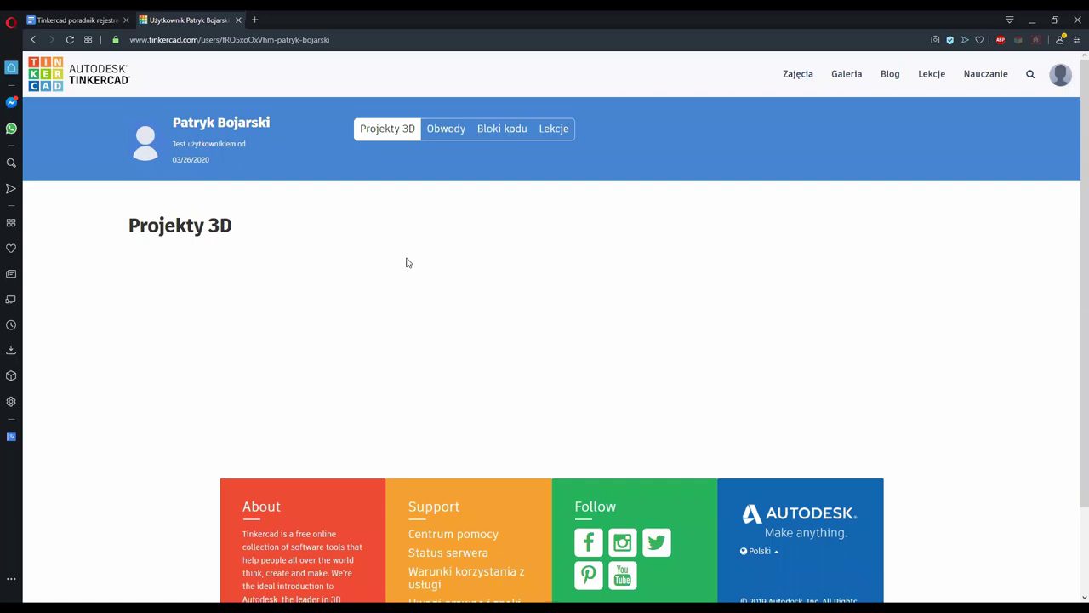
# Look through the student's circuits, lessons and 3D projects on the profile page
pyautogui.scroll(-2, 385, 260)
pyautogui.scroll(2, 392, 140)
pyautogui.click(443, 141)
pyautogui.click(555, 130)
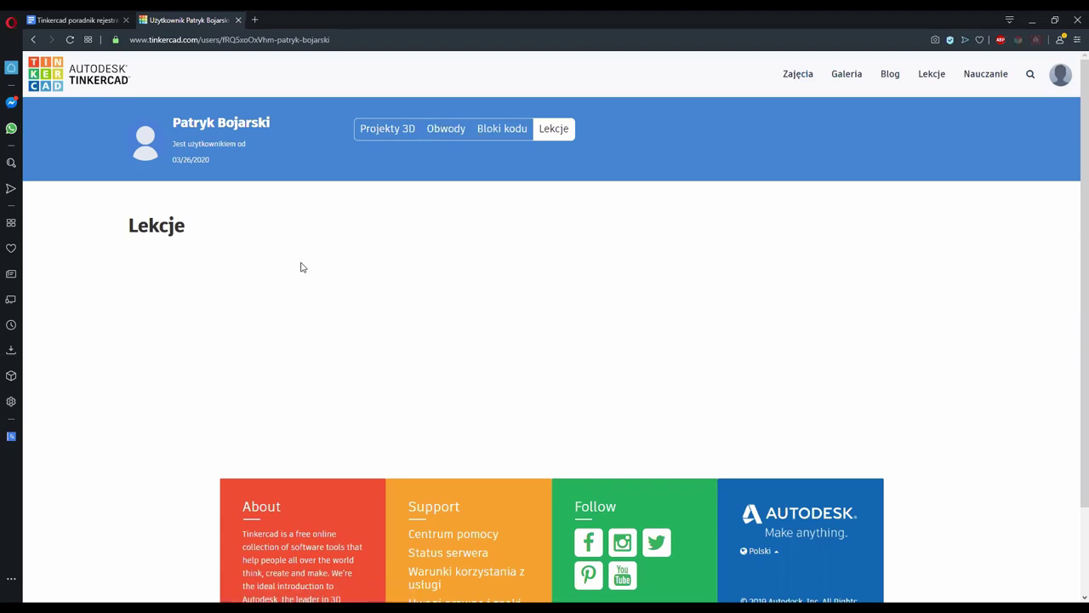
pyautogui.click(377, 131)
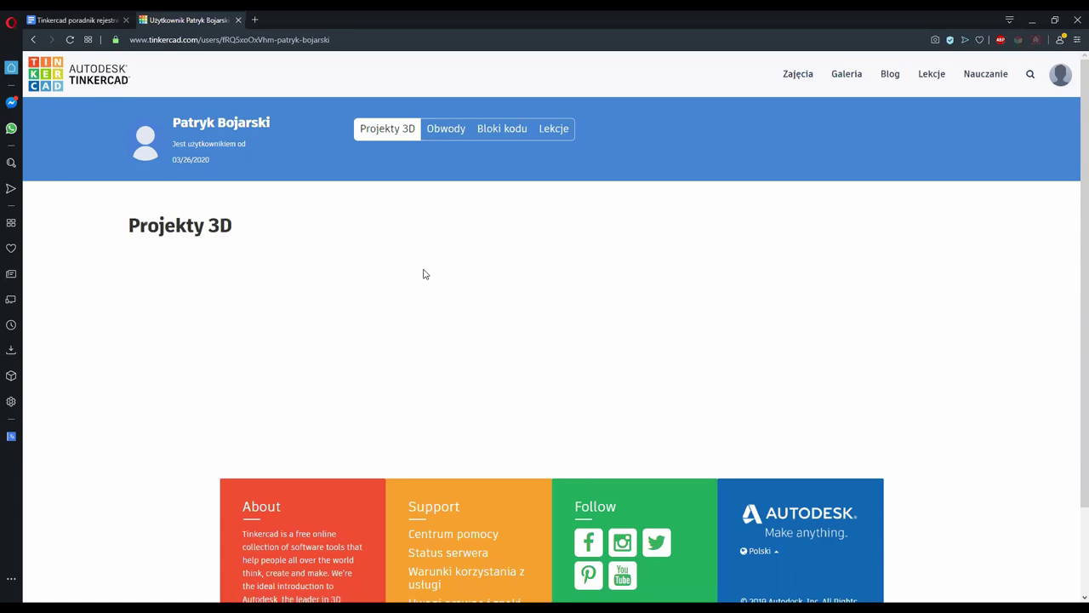
# Leave the student's profile and reopen the Webinar OgarnijInzynierie class
pyautogui.click(797, 74)
pyautogui.click(816, 79)
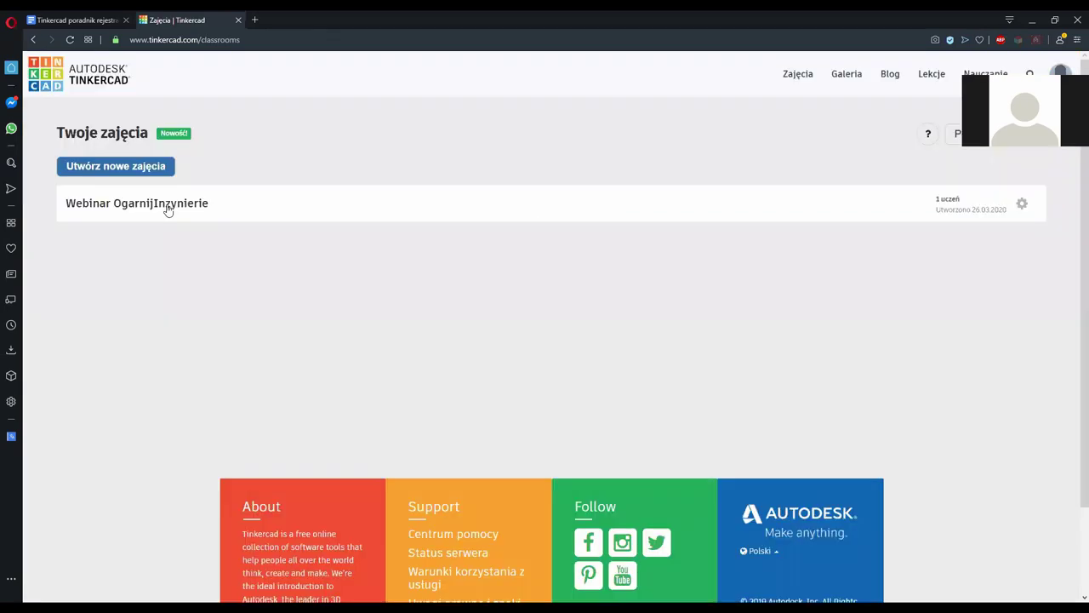
pyautogui.click(167, 211)
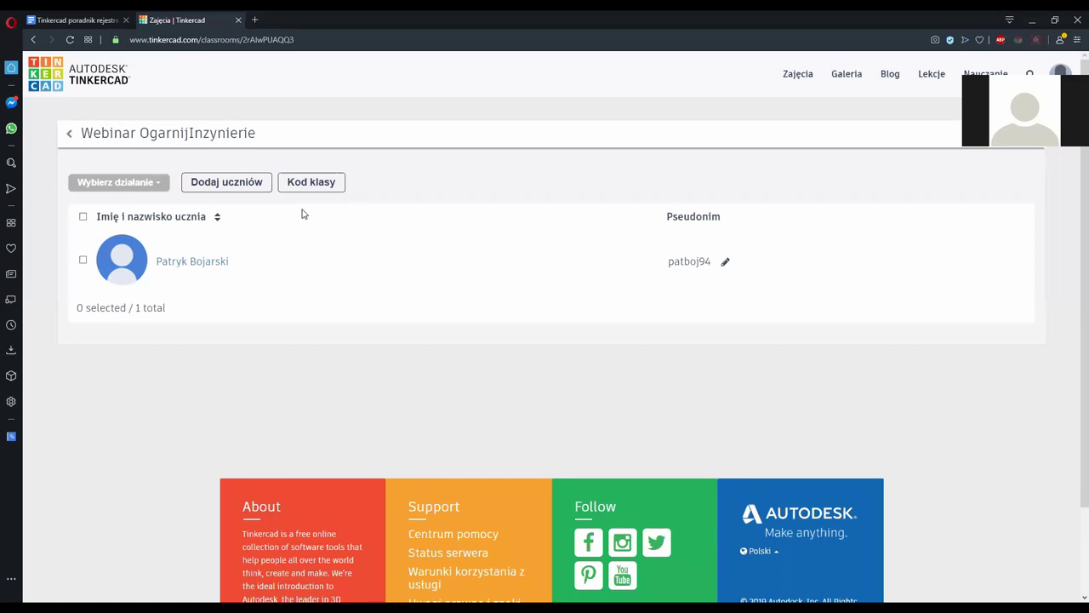
# Add a student to the class with a full name and the nickname testujemy1234, and return to the class
pyautogui.click(211, 185)
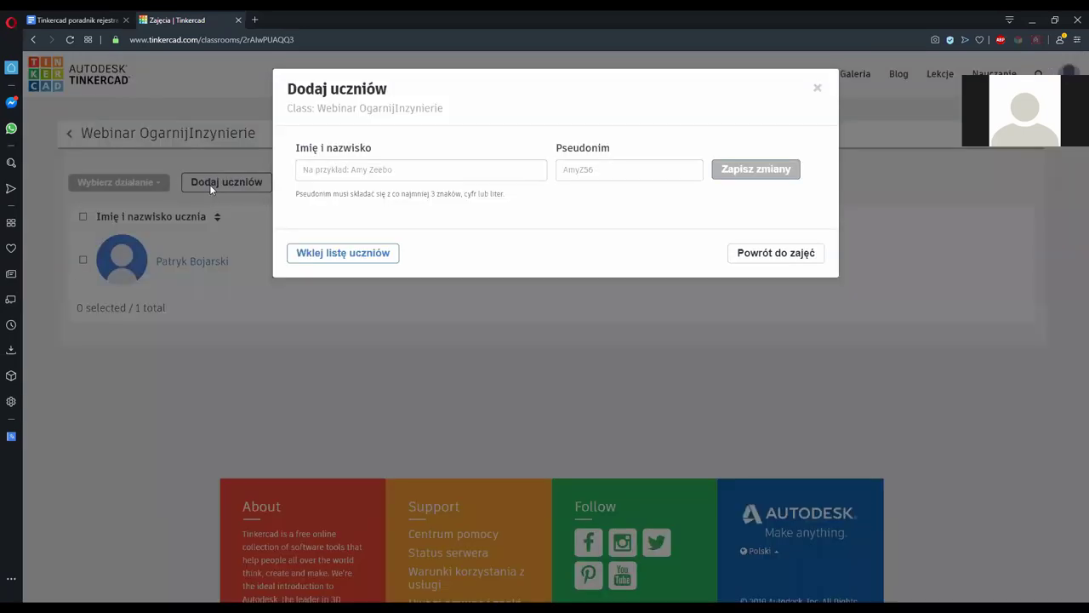
pyautogui.click(428, 168)
pyautogui.write('Testownik Testinski')
pyautogui.doubleClick(635, 168)
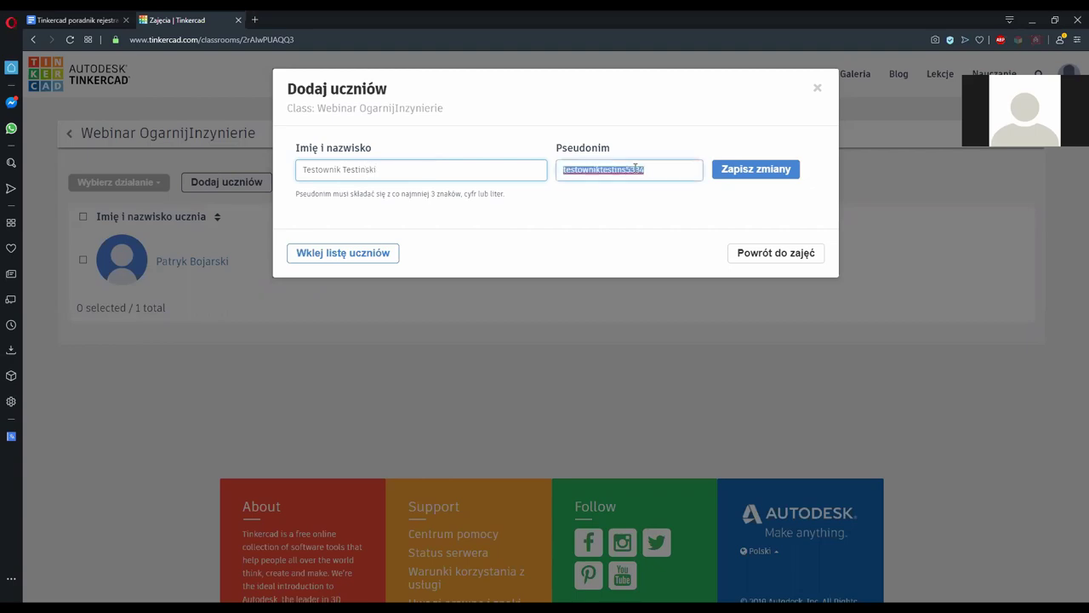
pyautogui.write('testujemy')
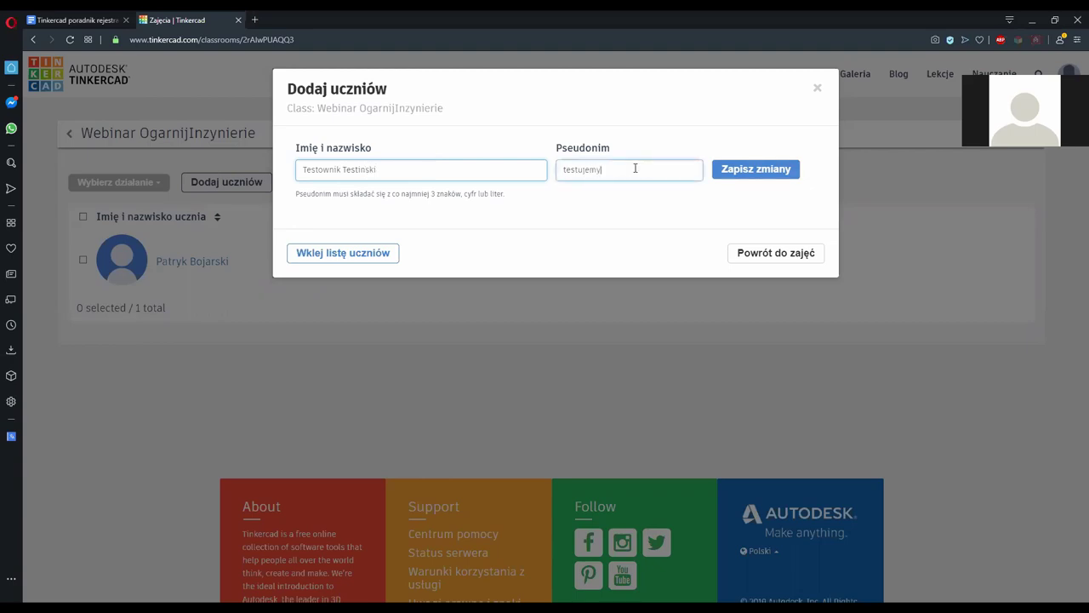
pyautogui.write('1234')
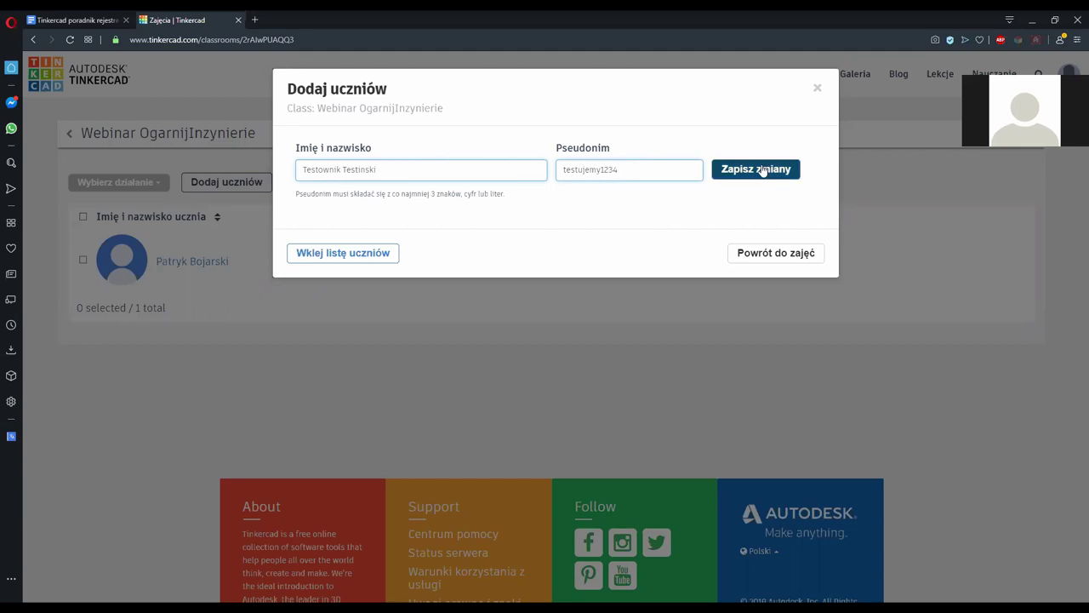
pyautogui.click(763, 169)
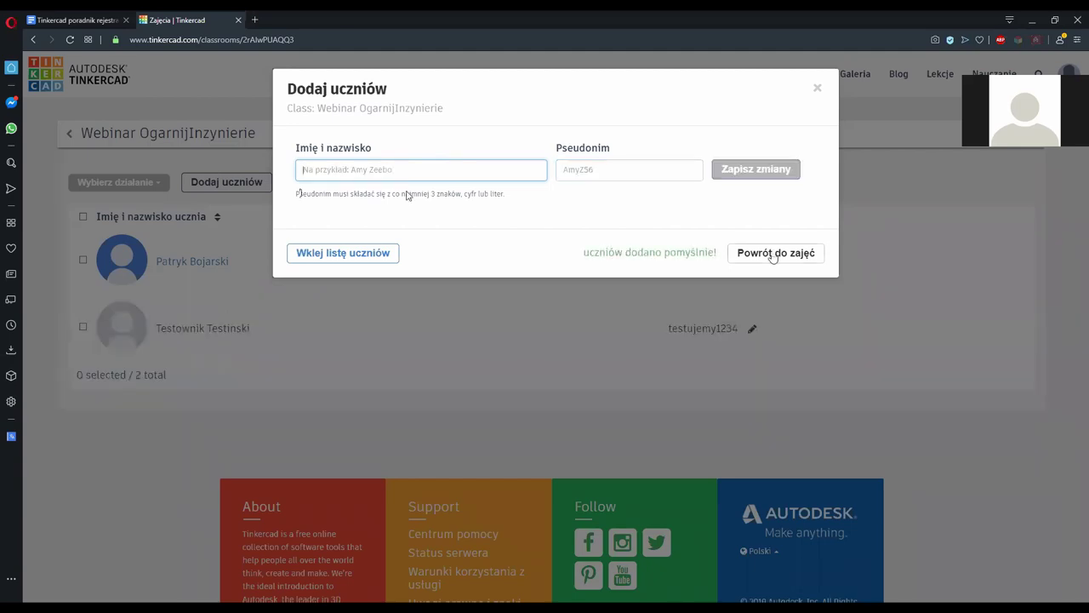
pyautogui.click(773, 252)
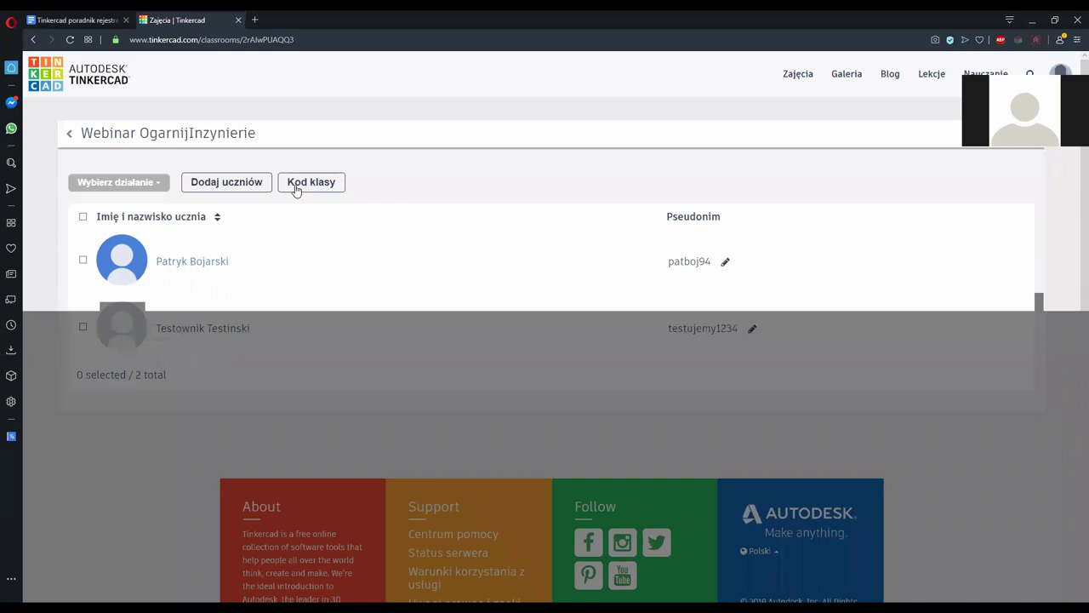
# View the class code and the joining instructions for students, and return to the student list
pyautogui.click(296, 184)
pyautogui.rightClick(749, 383)
pyautogui.click(783, 440)
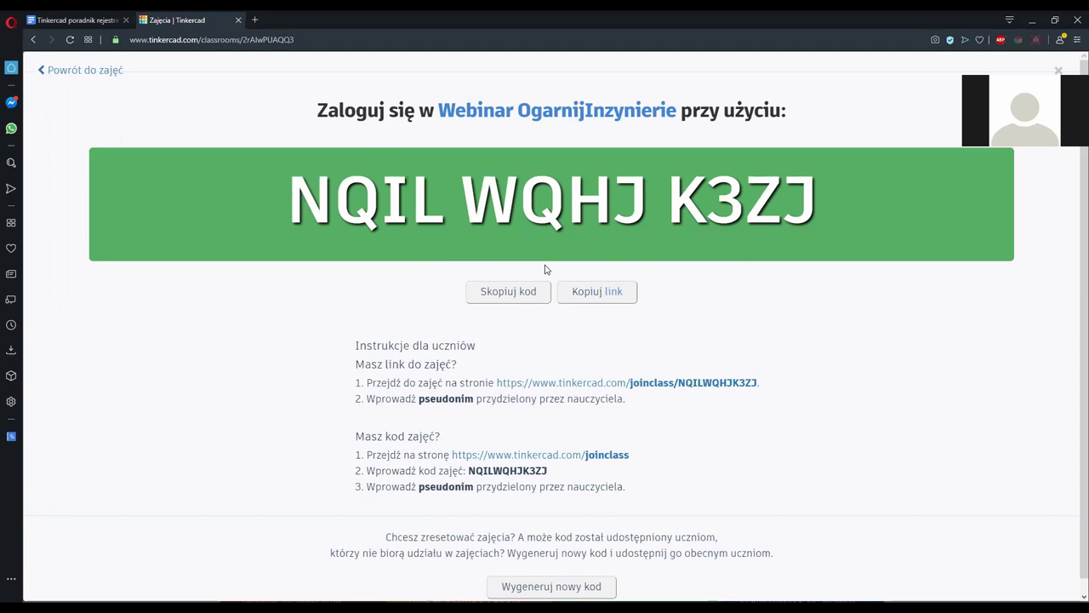
pyautogui.click(1058, 70)
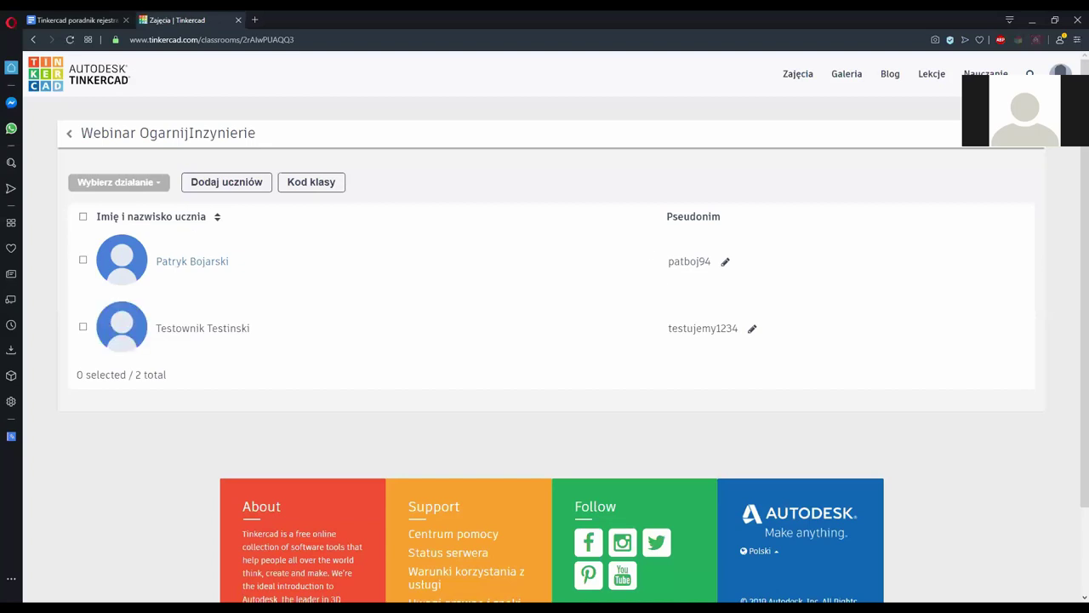
pyautogui.click(1060, 73)
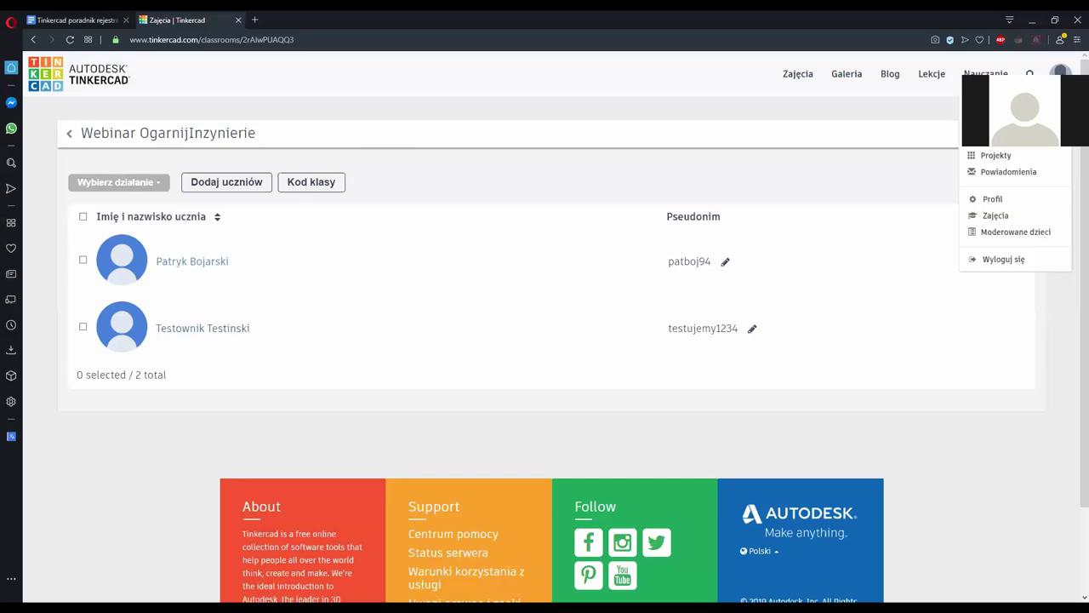
pyautogui.click(1015, 232)
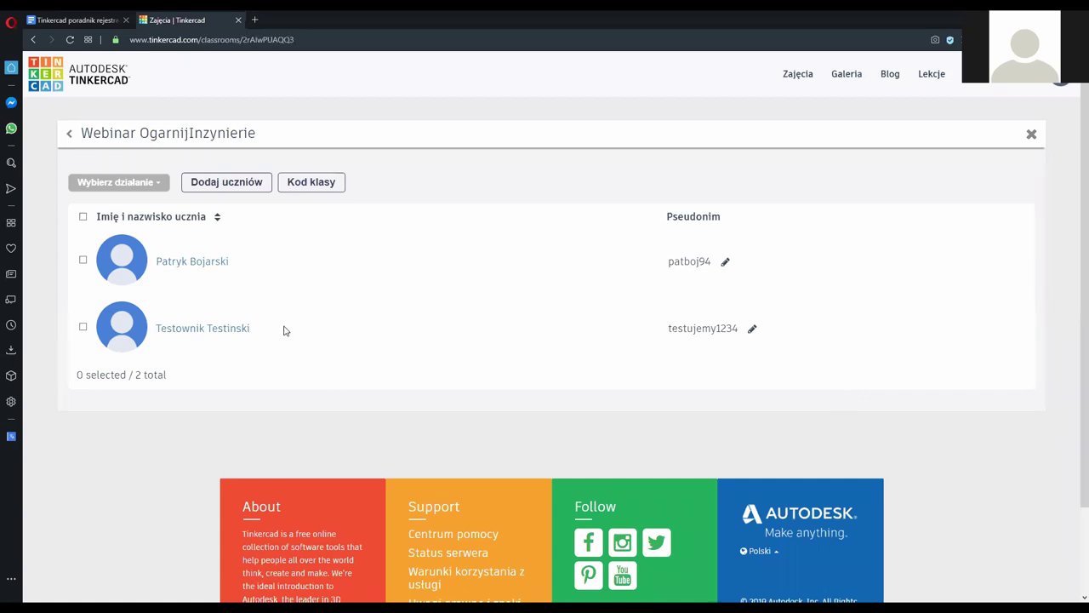
# Go to the lessons, show all 3D starter sets and open the Place It! lesson
pyautogui.click(98, 72)
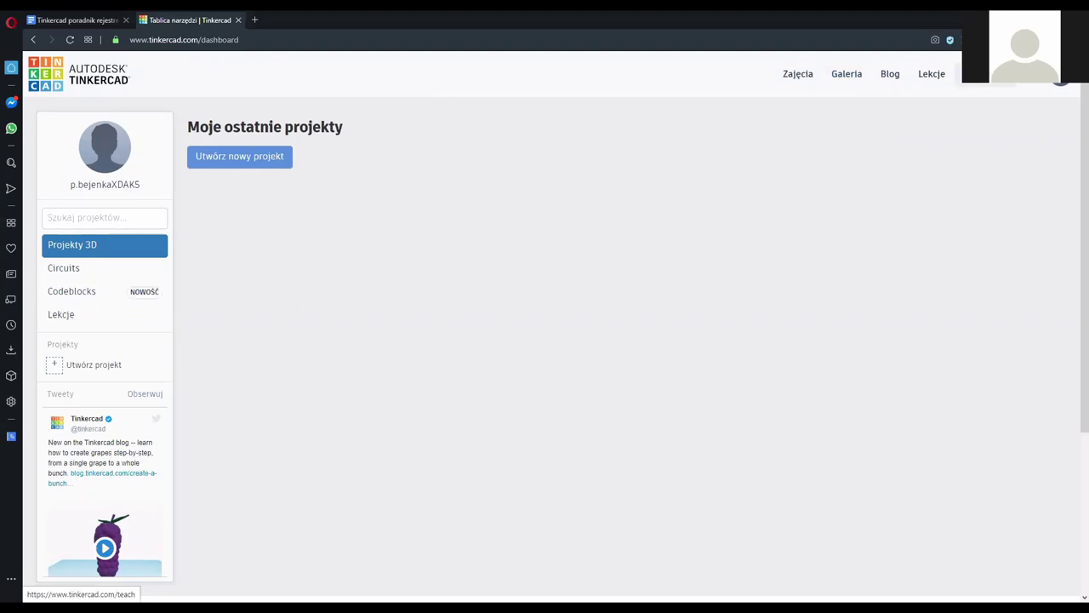
pyautogui.click(932, 74)
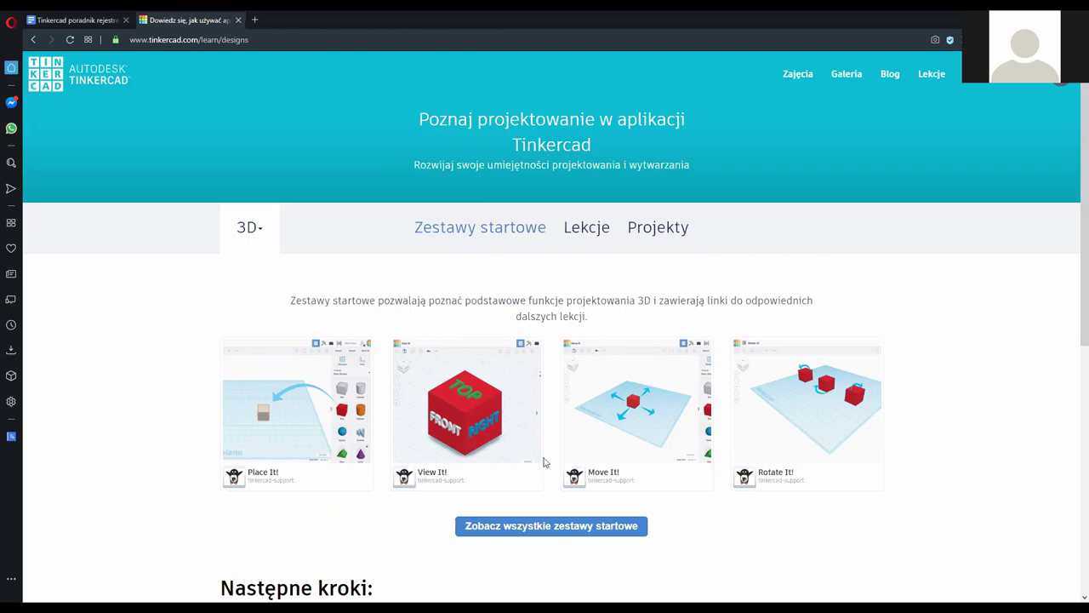
pyautogui.click(558, 529)
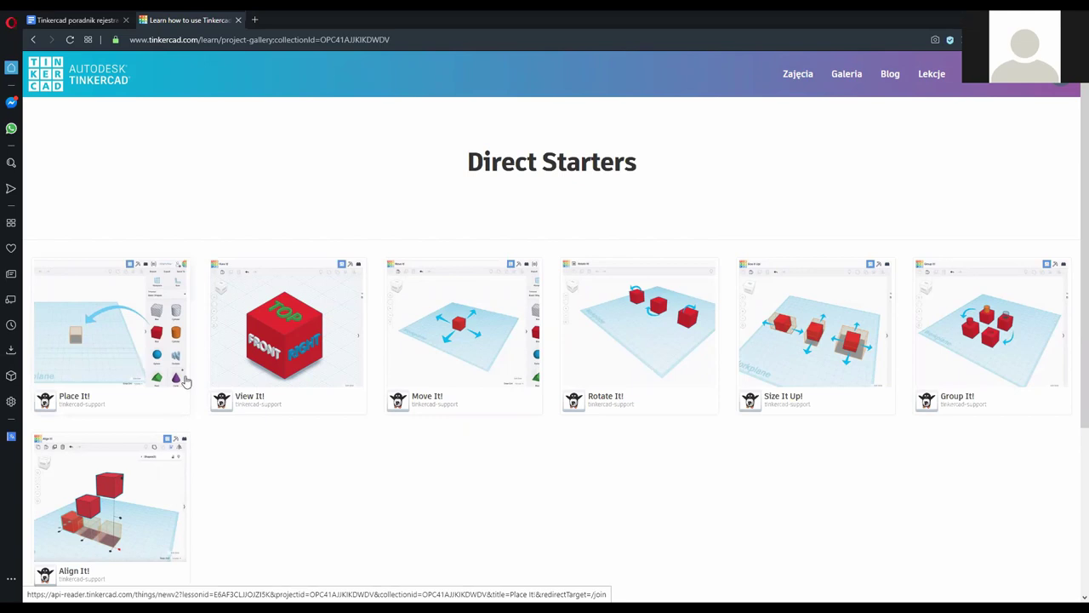
pyautogui.click(118, 359)
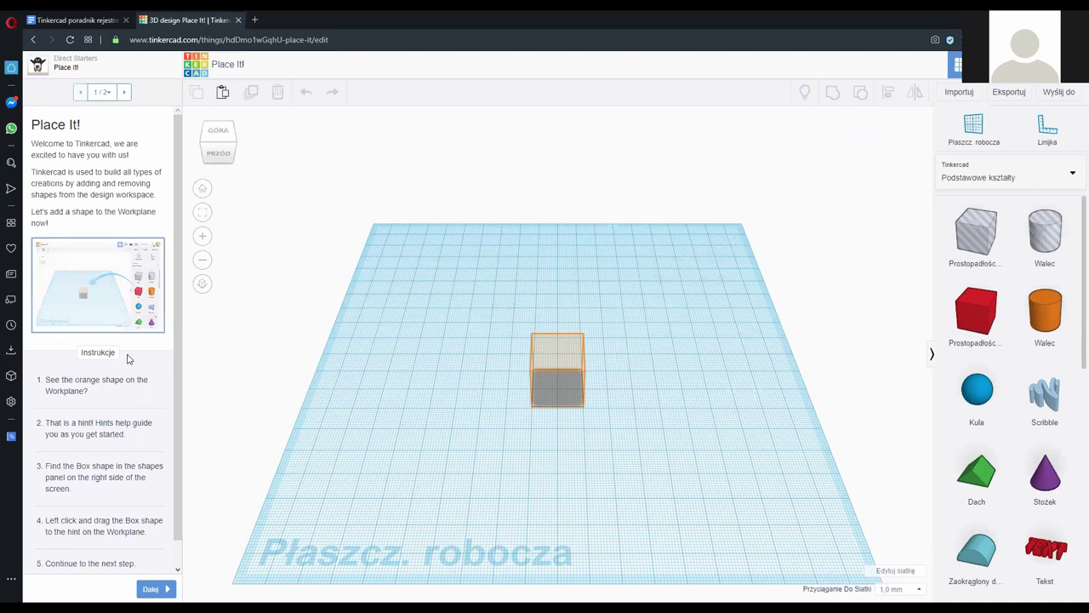
# Place a red box on the orange hint on the workplane and finish the Place It! lesson
pyautogui.scroll(-1, 111, 434)
pyautogui.scroll(1, 110, 138)
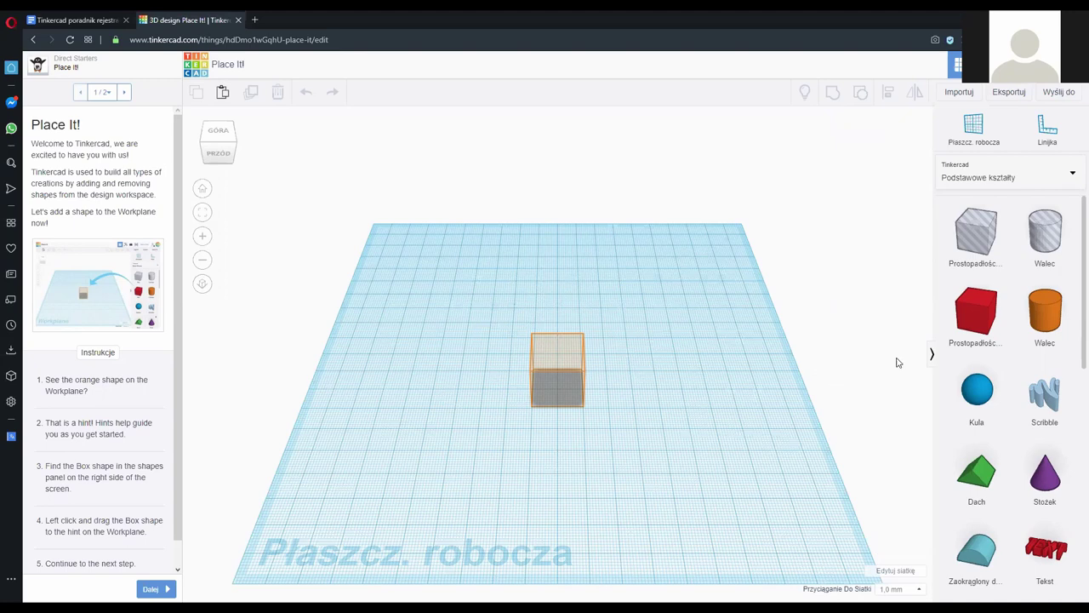
pyautogui.click(960, 297)
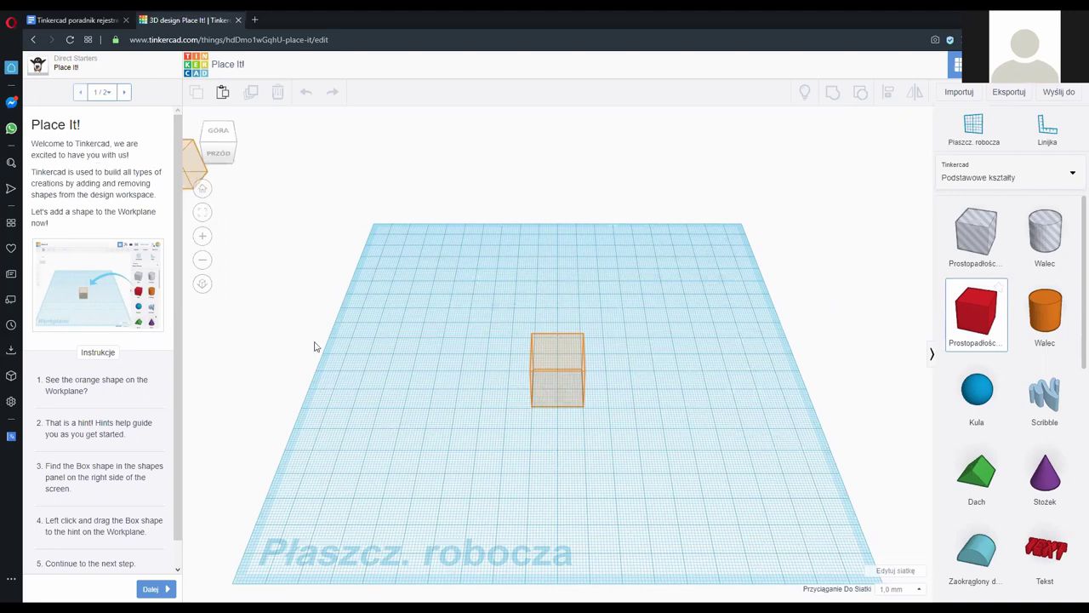
pyautogui.scroll(-5, 554, 367)
pyautogui.scroll(3, 554, 367)
pyautogui.click(168, 589)
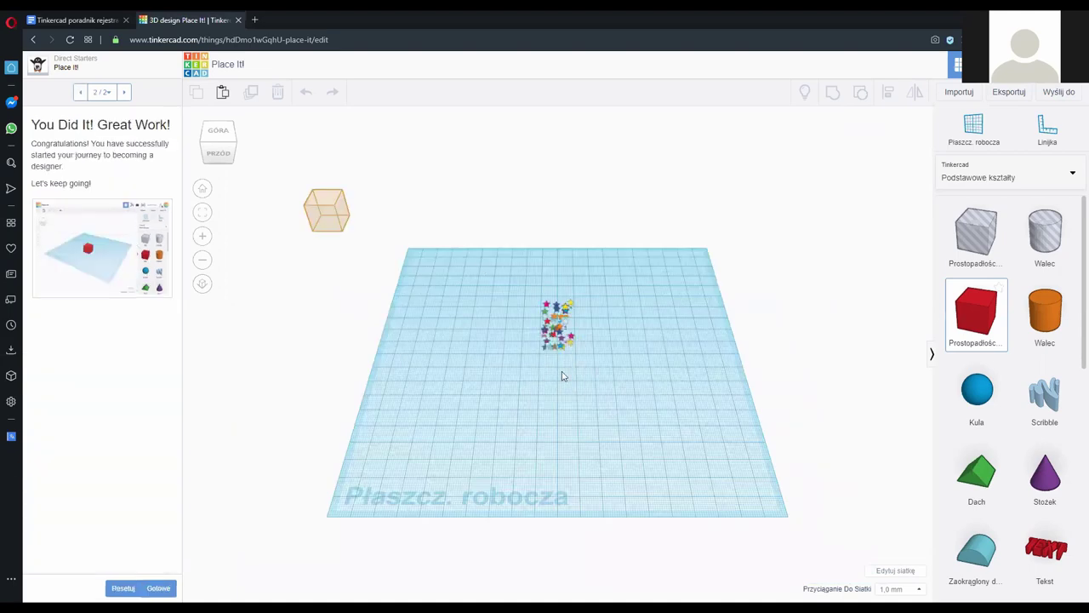
pyautogui.click(737, 375)
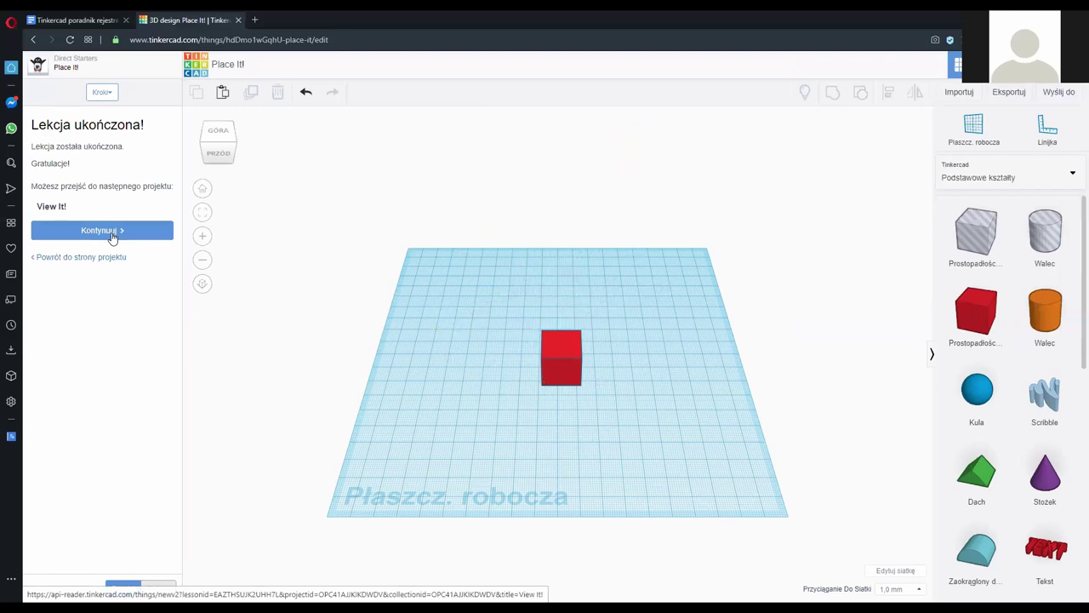
# Continue to the View It! lesson and rotate the view around the labelled cube to see its different sides
pyautogui.click(113, 234)
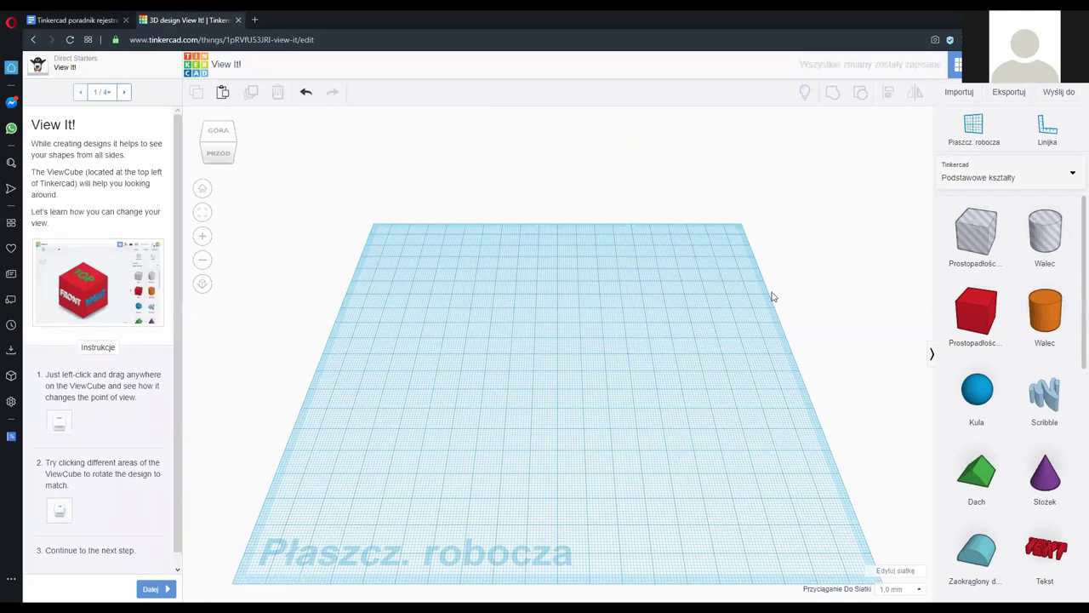
pyautogui.moveTo(536, 396); pyautogui.dragTo(486, 390, button='right')
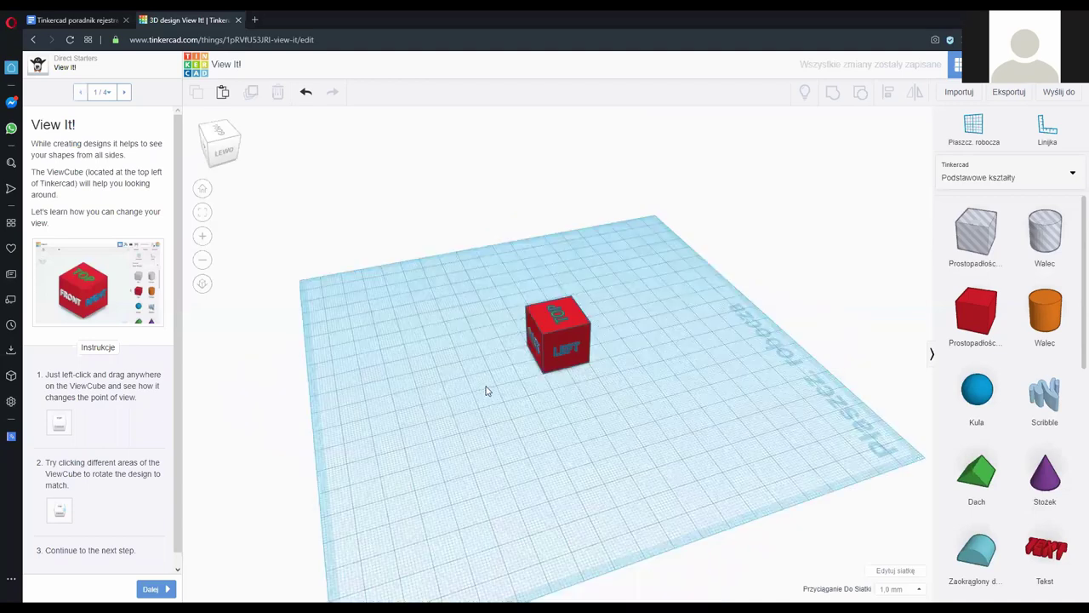
pyautogui.moveTo(620, 389); pyautogui.dragTo(674, 383, button='right')
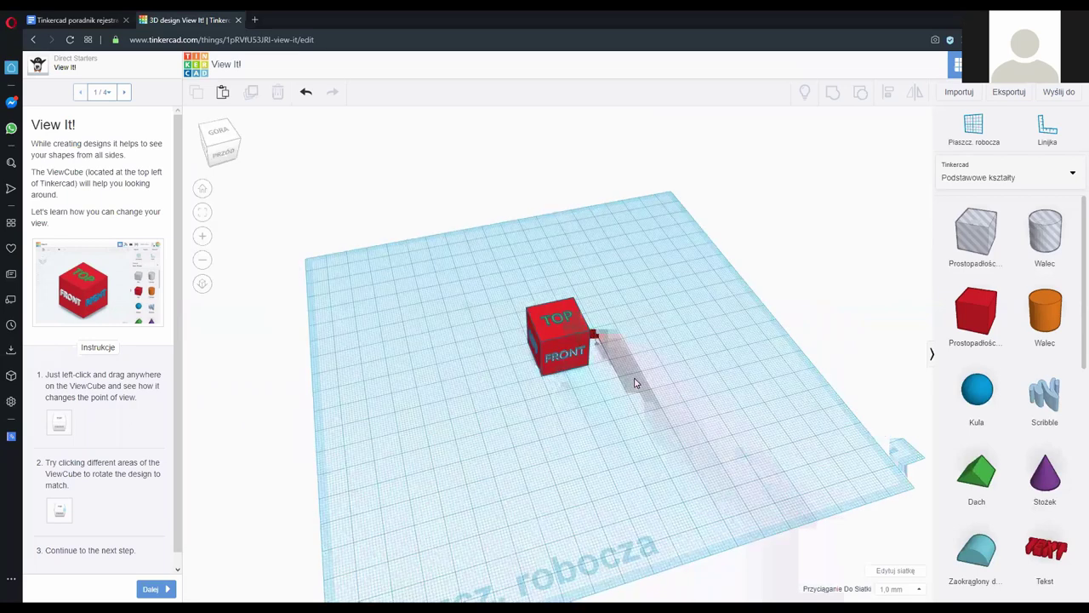
pyautogui.moveTo(555, 382); pyautogui.dragTo(684, 359, button='right')
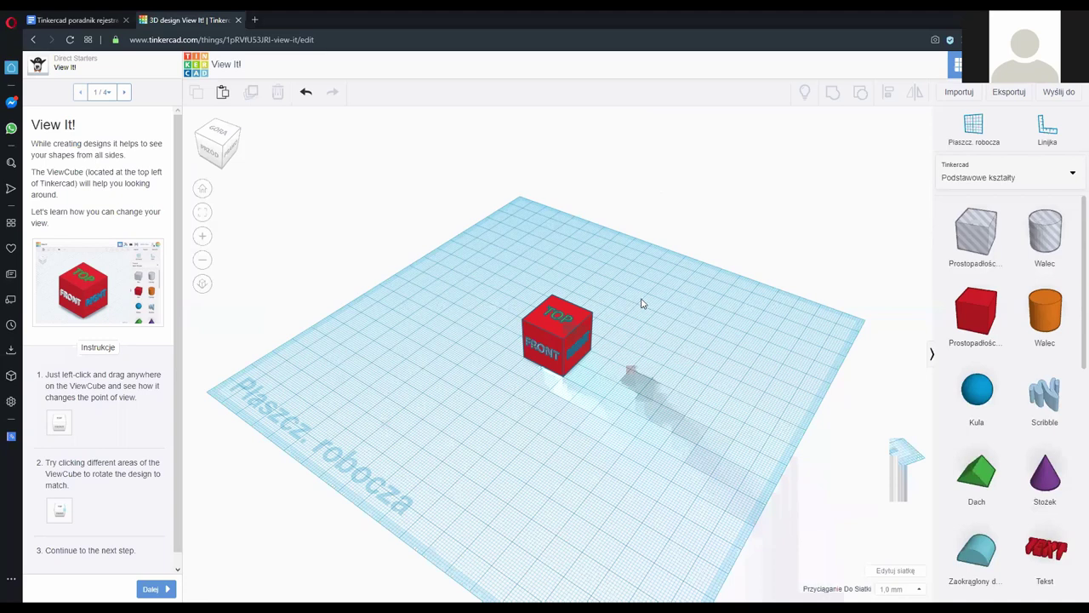
pyautogui.moveTo(634, 340); pyautogui.dragTo(631, 364, button='right')
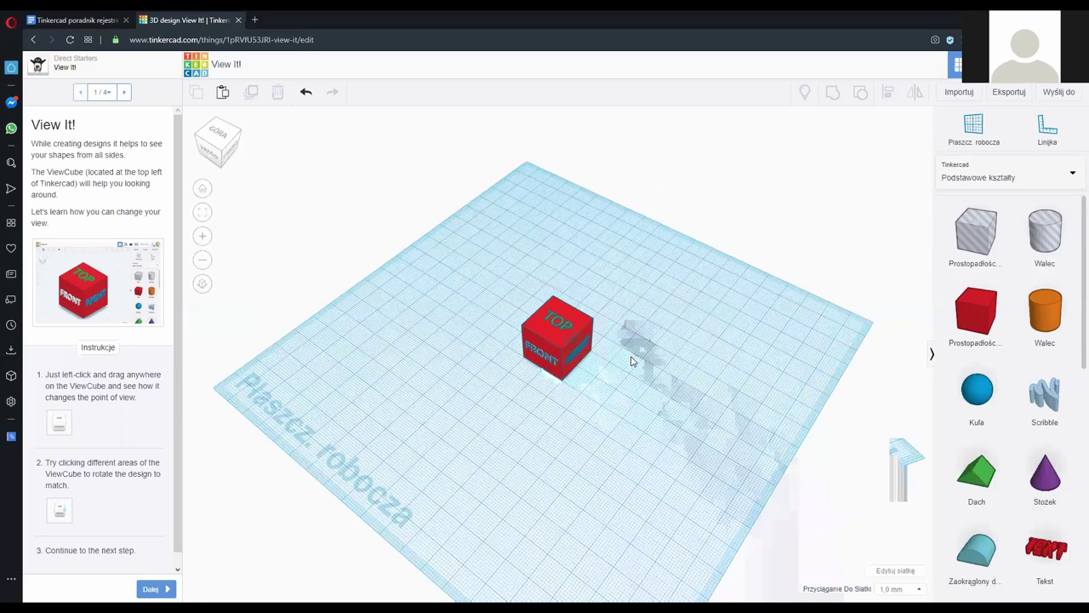
pyautogui.moveTo(803, 374); pyautogui.dragTo(436, 398, button='right')
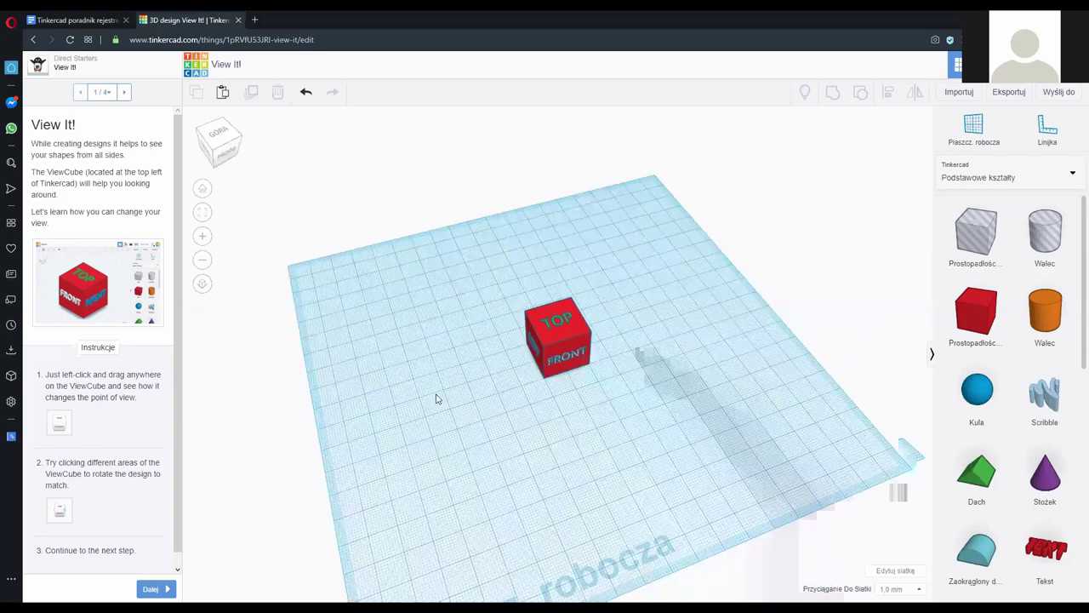
pyautogui.moveTo(756, 394); pyautogui.dragTo(591, 312, button='right')
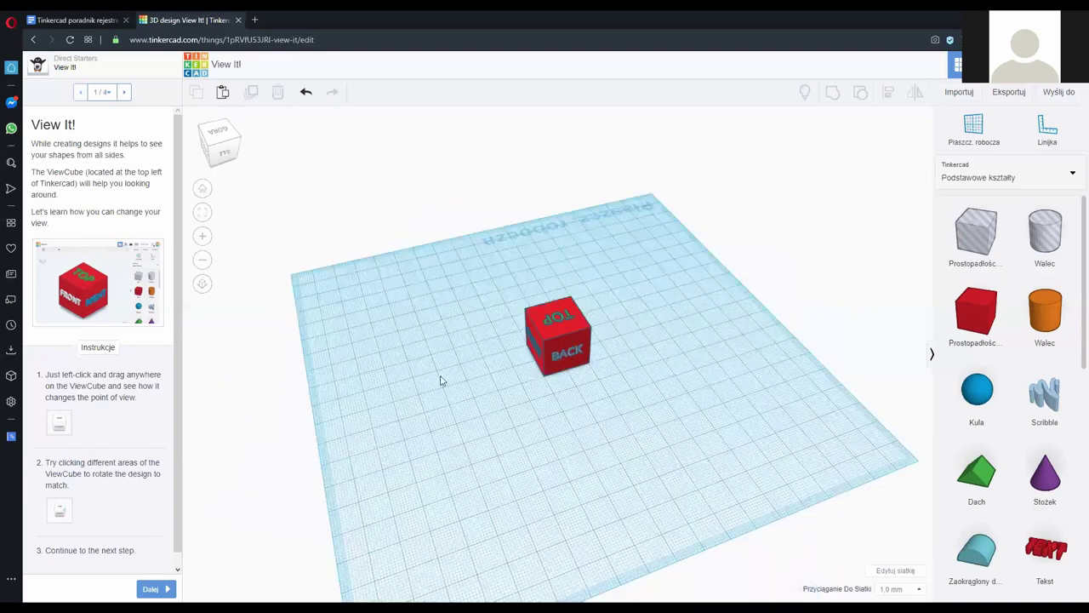
pyautogui.moveTo(587, 388); pyautogui.dragTo(769, 386, button='right')
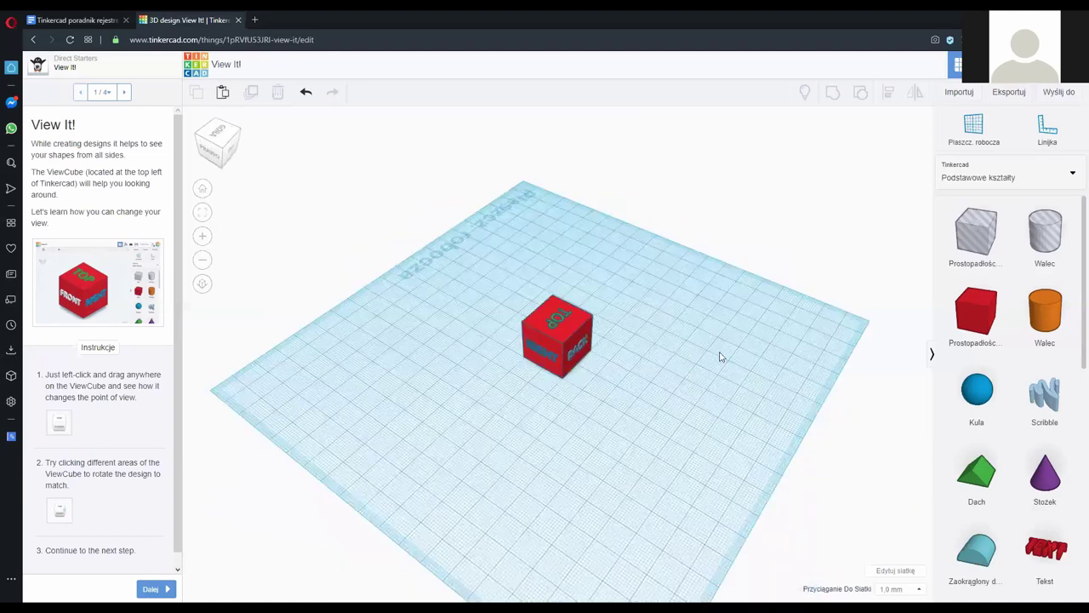
pyautogui.moveTo(720, 358); pyautogui.dragTo(413, 234, button='right')
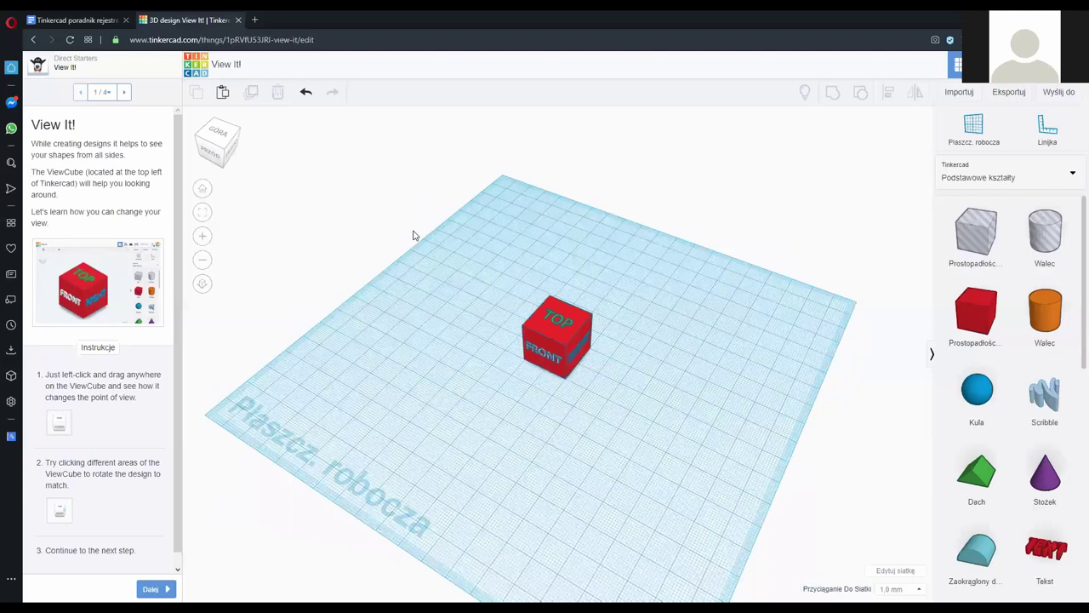
# Leave the View It! lesson, go to the 3D lessons section and show the full Tinkercad Basic Skills collection
pyautogui.click(195, 68)
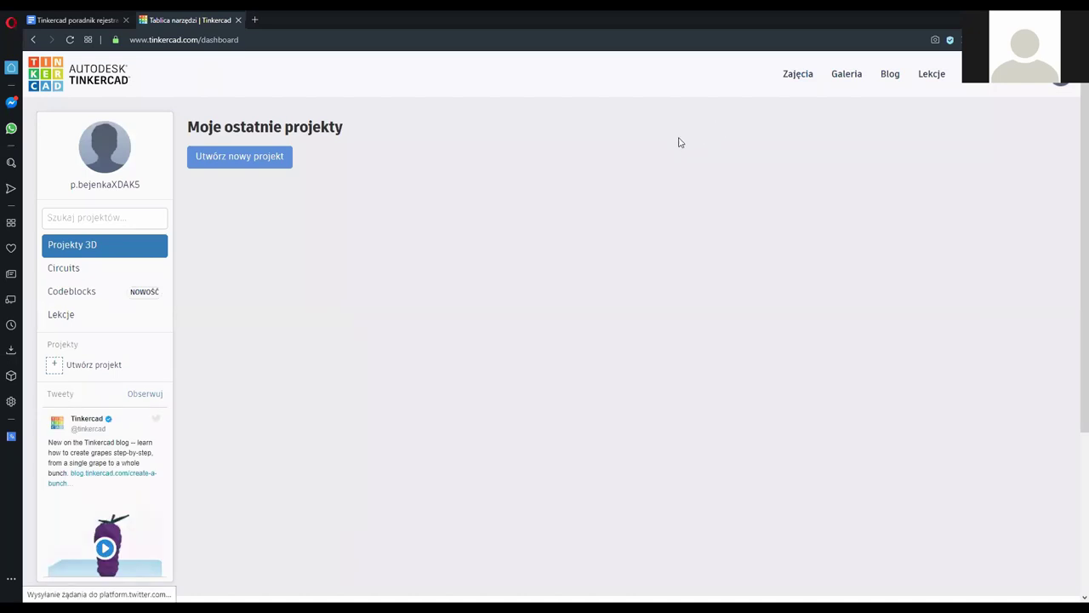
pyautogui.click(930, 75)
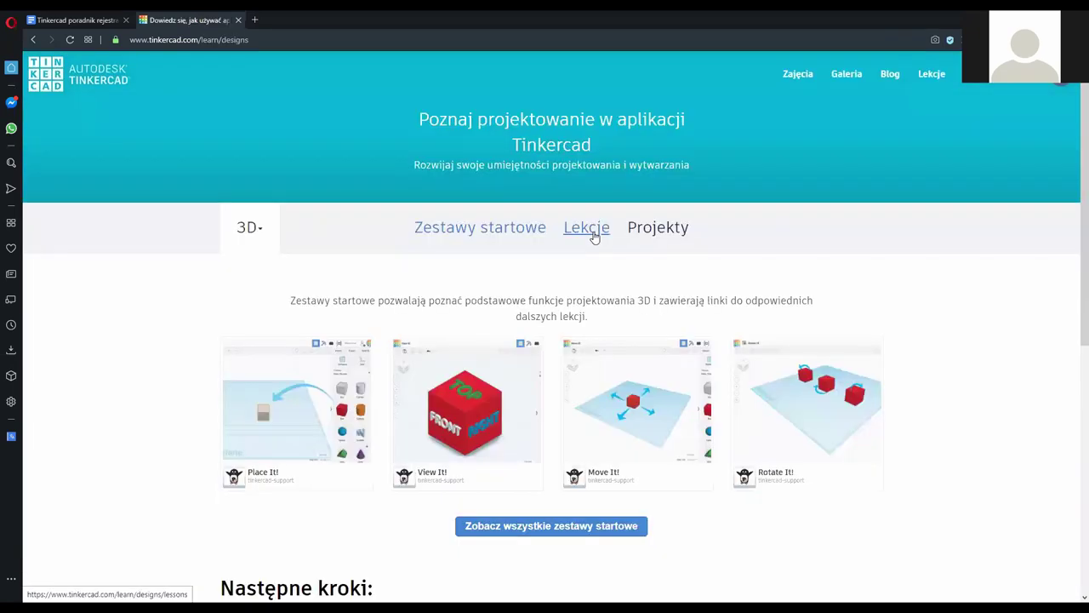
pyautogui.click(594, 238)
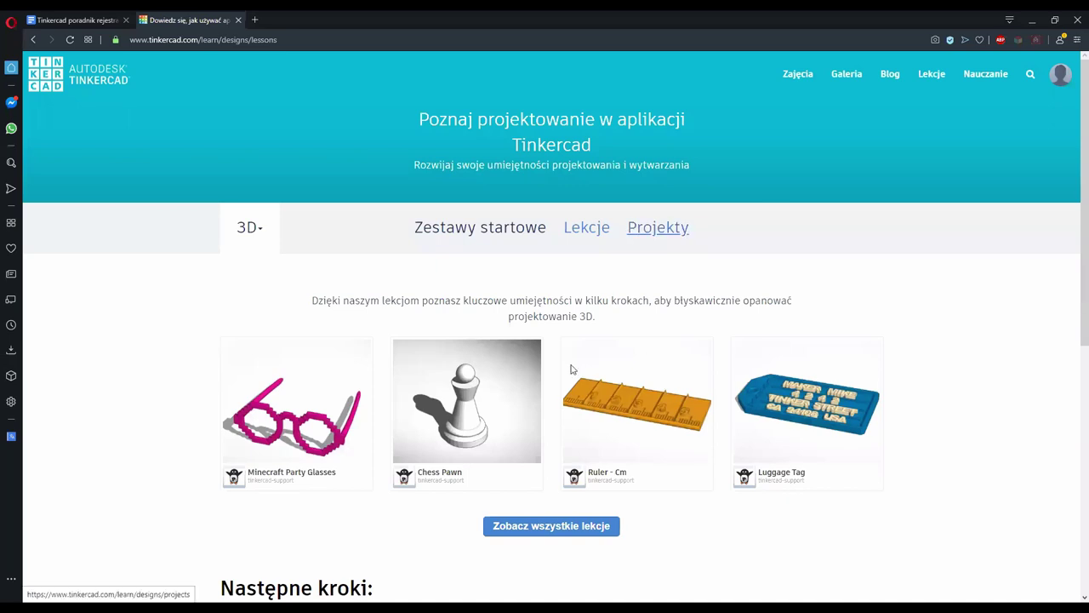
pyautogui.scroll(-2, 572, 369)
pyautogui.scroll(2, 881, 268)
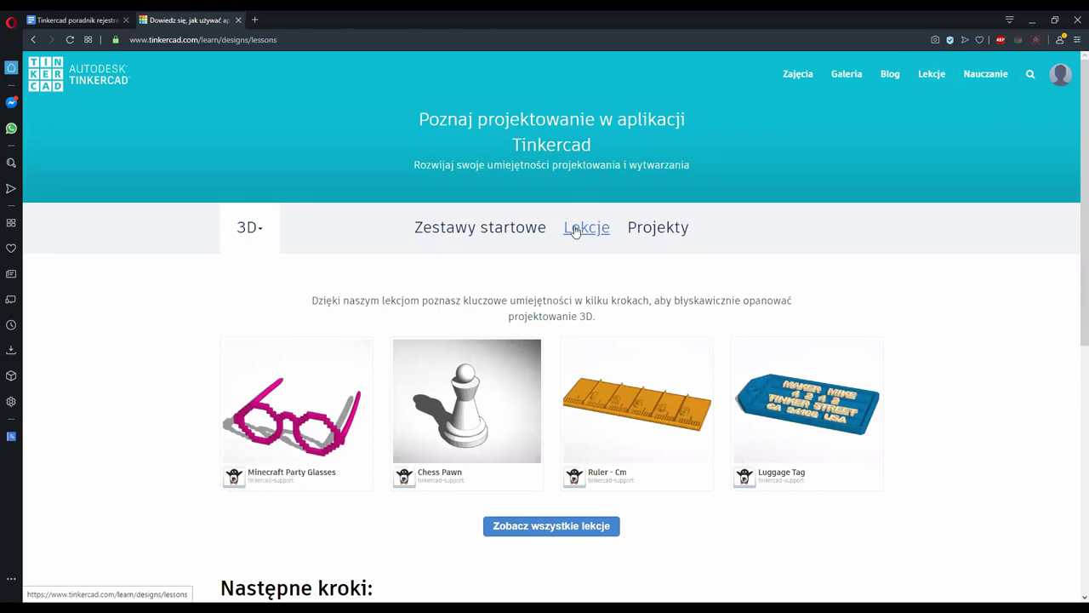
pyautogui.scroll(-1, 528, 475)
pyautogui.click(528, 473)
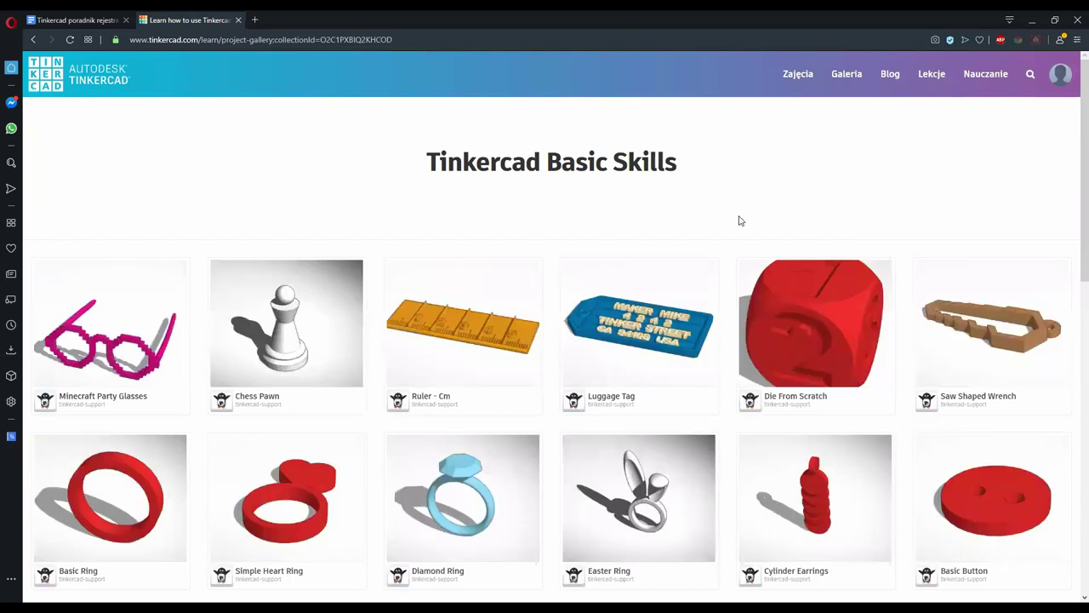
# Look through the Basic Skills collection and open the Learning the Moves lesson
pyautogui.scroll(-1, 739, 220)
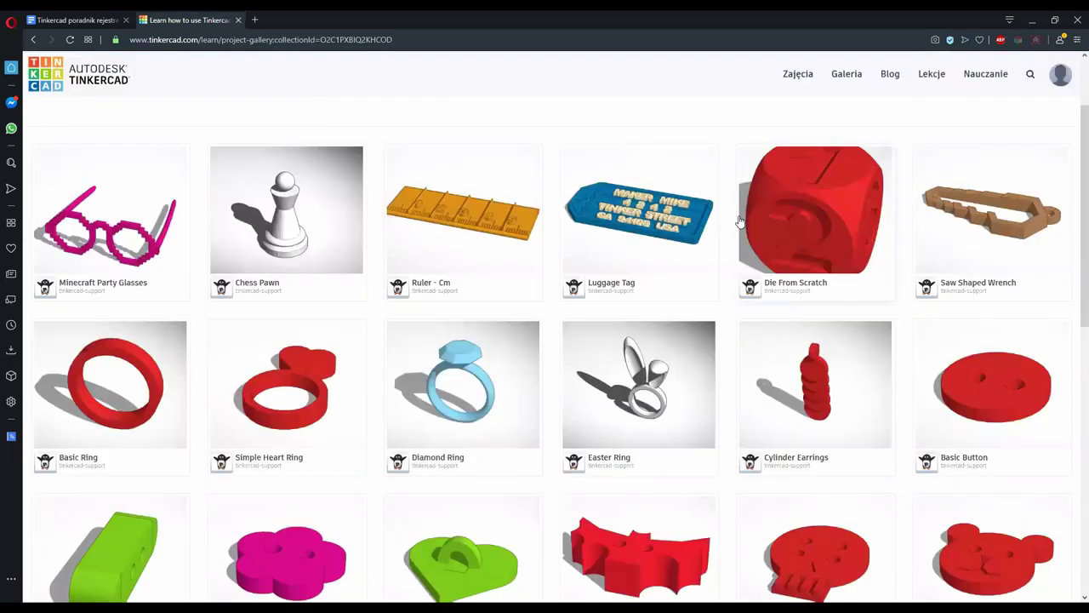
pyautogui.scroll(-1, 739, 221)
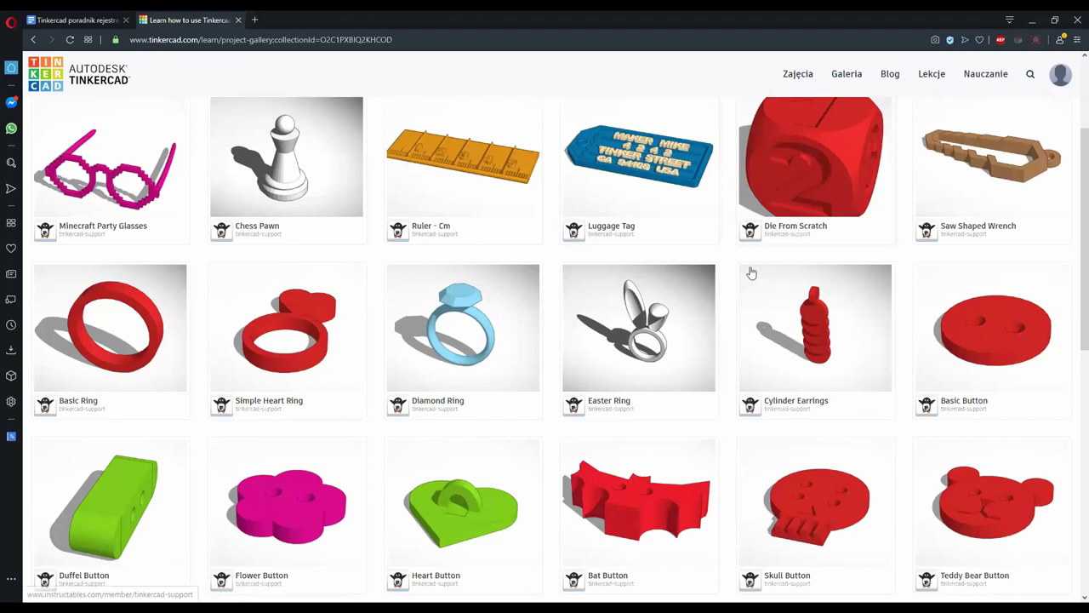
pyautogui.scroll(-3, 749, 270)
pyautogui.scroll(-2, 750, 270)
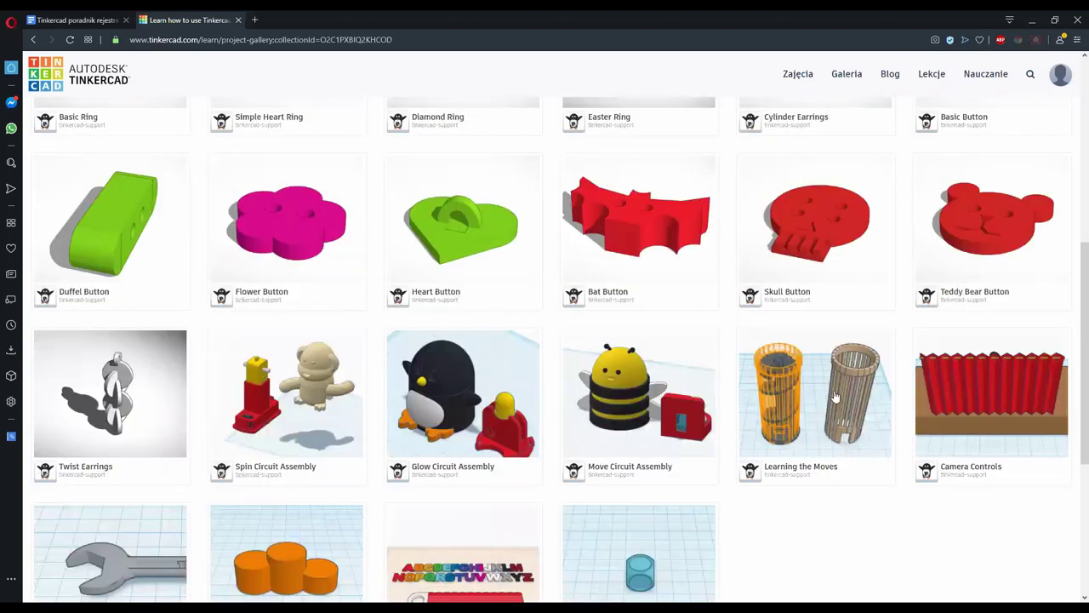
pyautogui.scroll(-2, 829, 320)
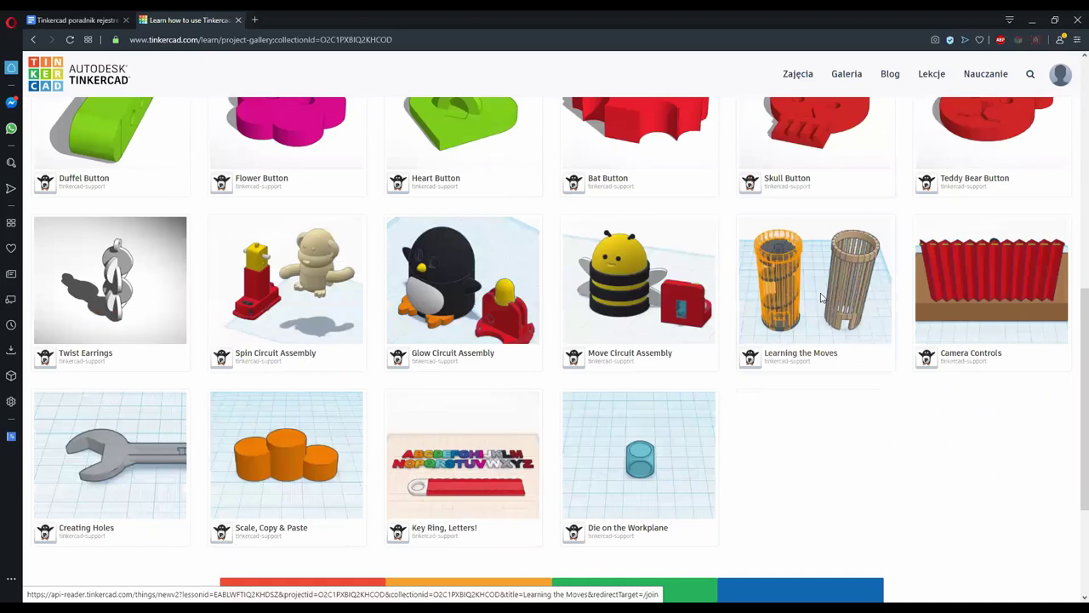
pyautogui.click(821, 298)
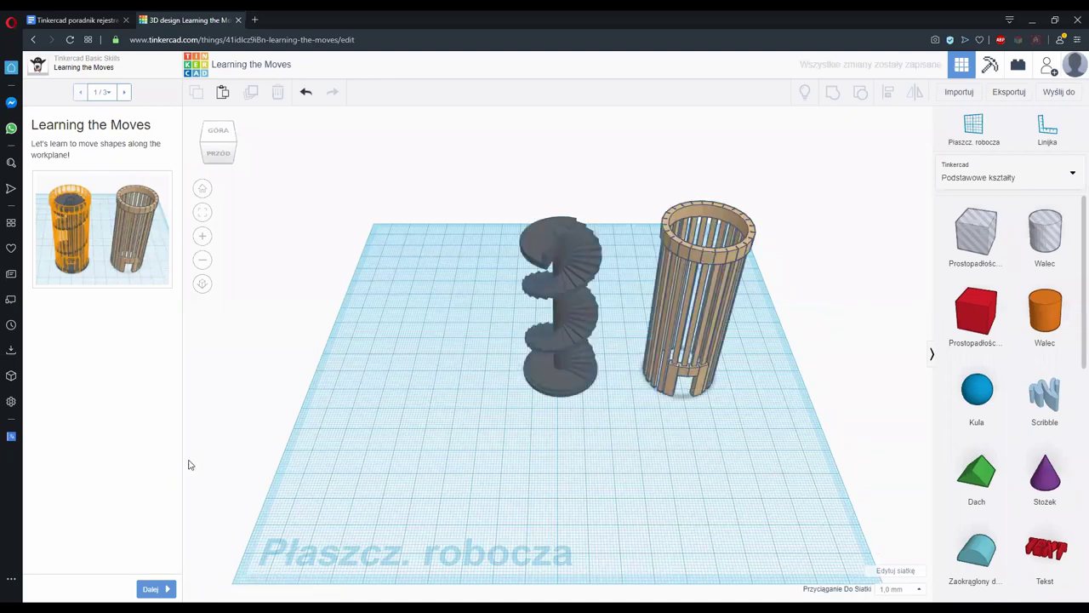
# Move the light brown tower onto the orange outline around the spiral staircase and finish the Learning the Moves lesson
pyautogui.click(160, 586)
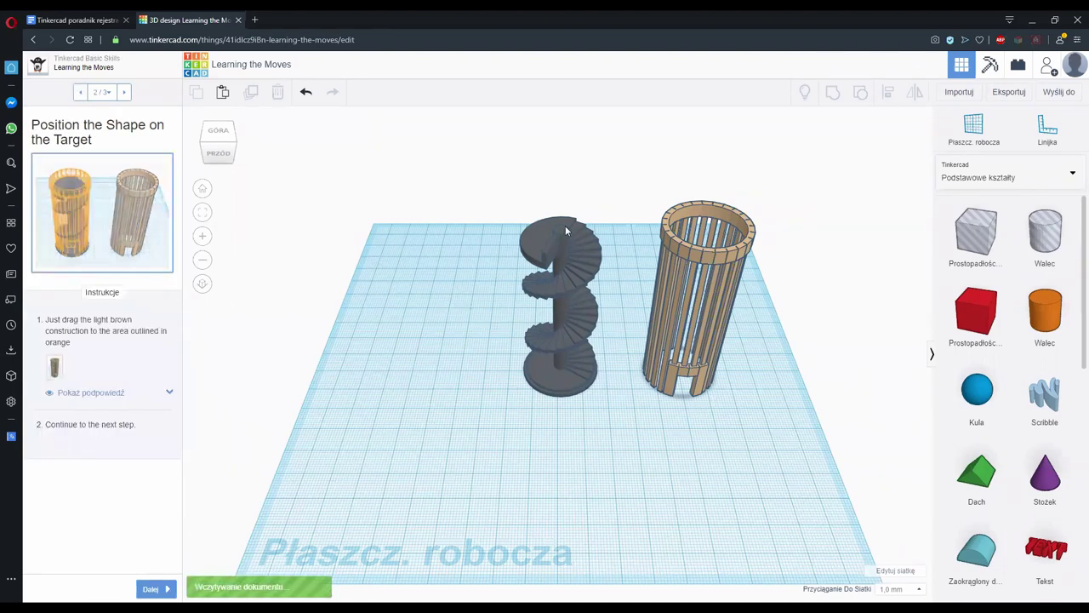
pyautogui.moveTo(679, 382); pyautogui.dragTo(574, 382)
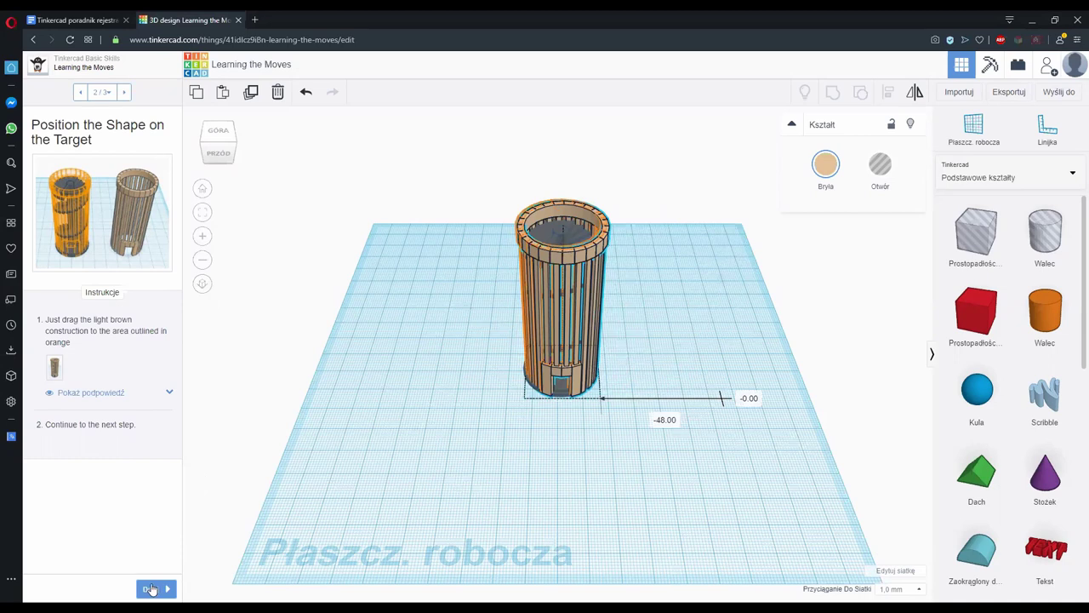
pyautogui.click(150, 589)
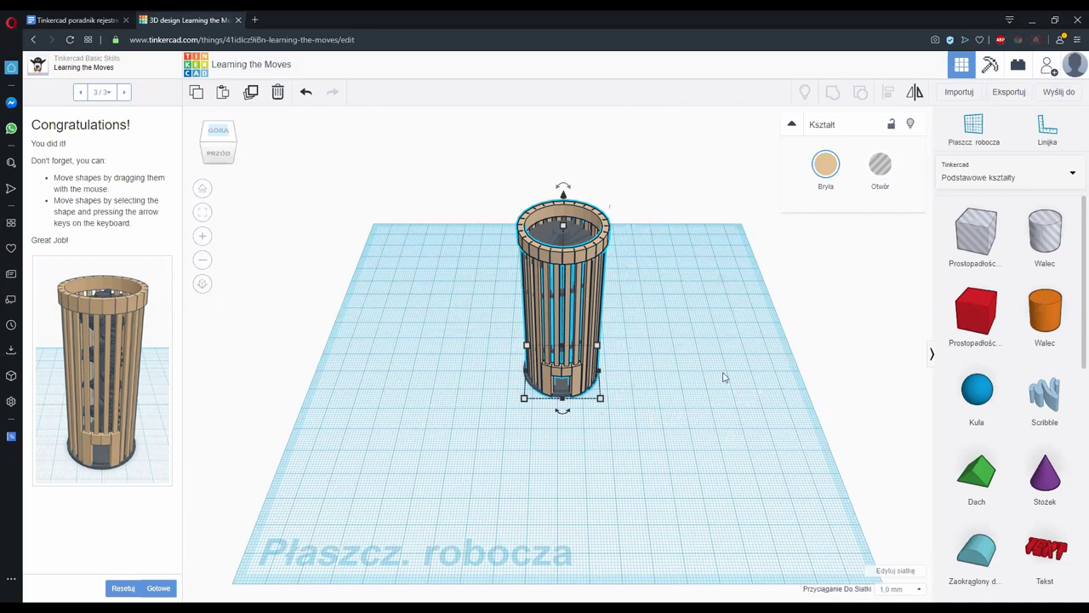
pyautogui.click(432, 418)
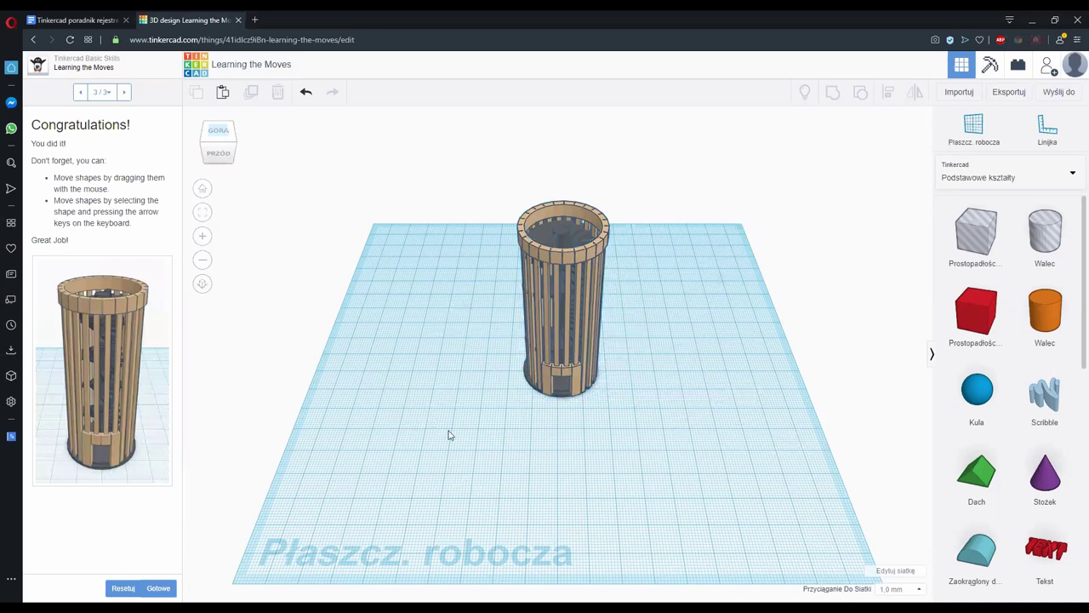
pyautogui.click(157, 588)
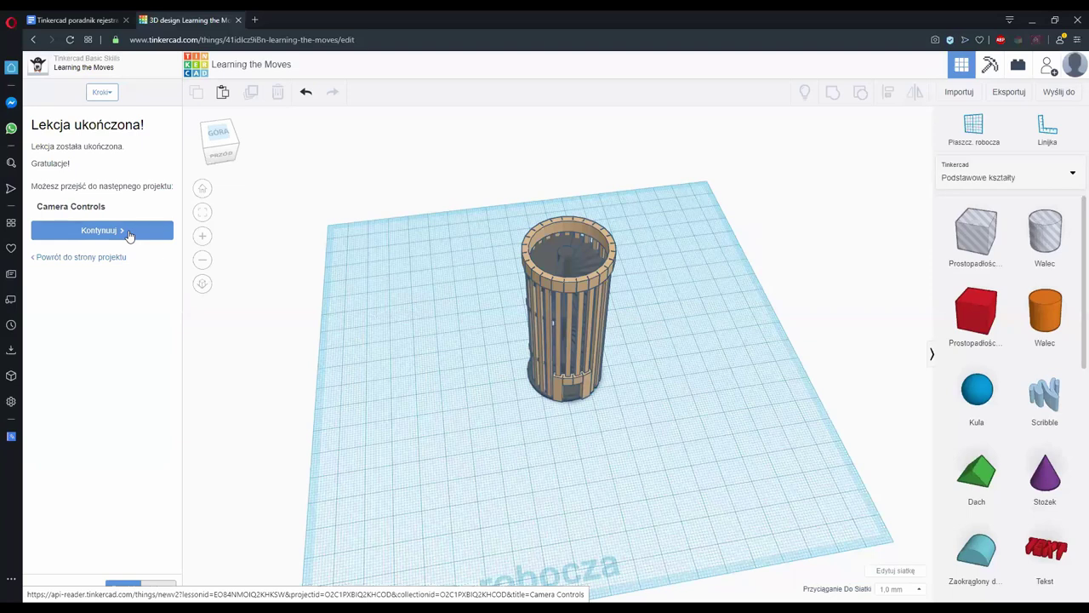
# Continue to the Camera Controls lesson, advance to Learn to Zoom and rotate the view to look behind the red curtain
pyautogui.click(128, 232)
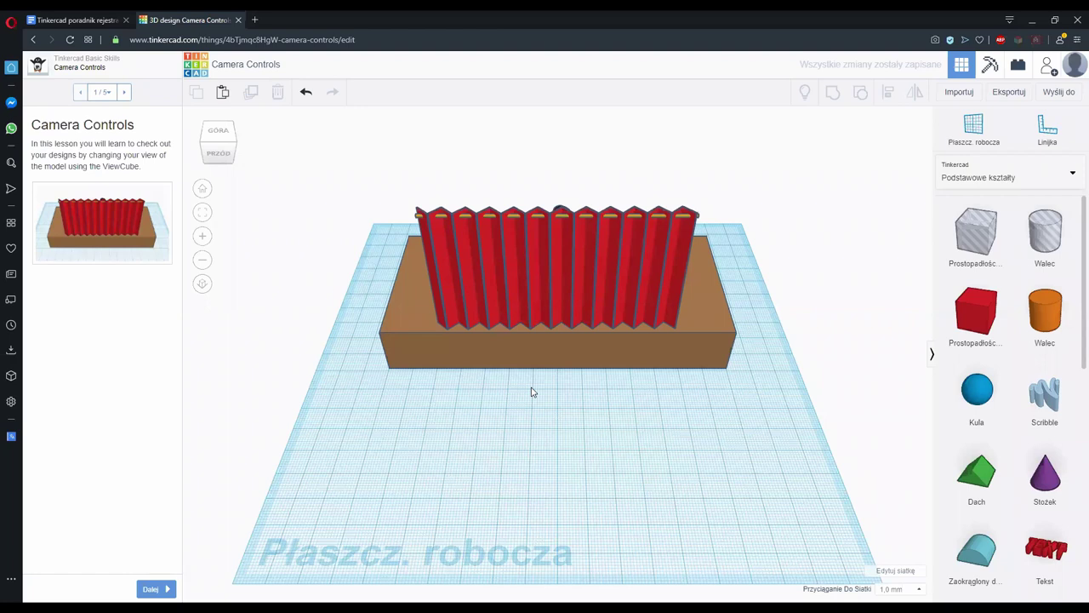
pyautogui.click(146, 589)
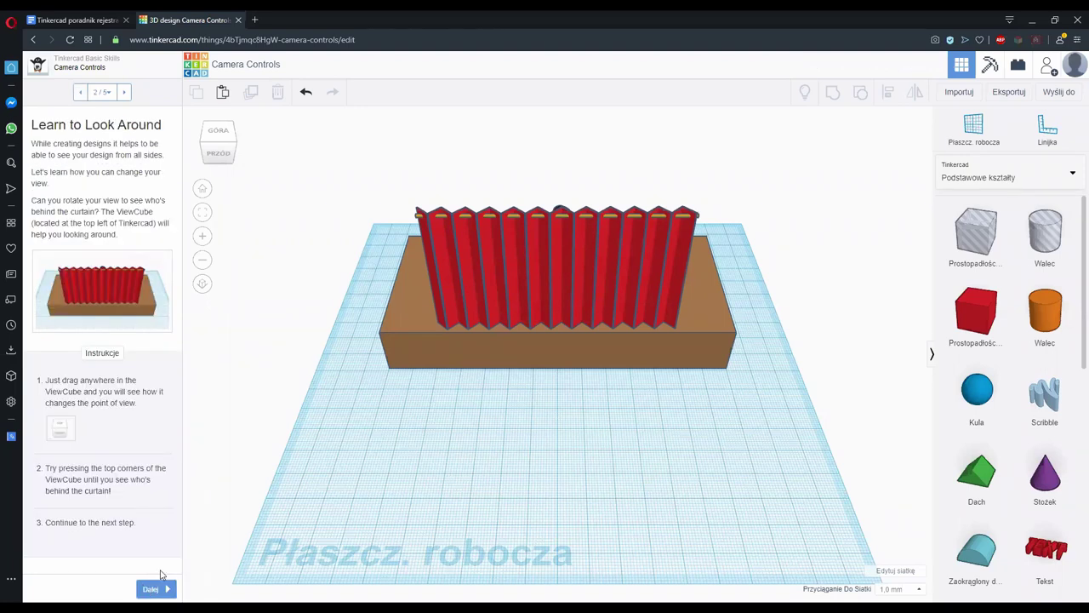
pyautogui.click(152, 588)
pyautogui.moveTo(453, 401); pyautogui.dragTo(294, 460, button='right')
pyautogui.moveTo(423, 409); pyautogui.dragTo(630, 409, button='right')
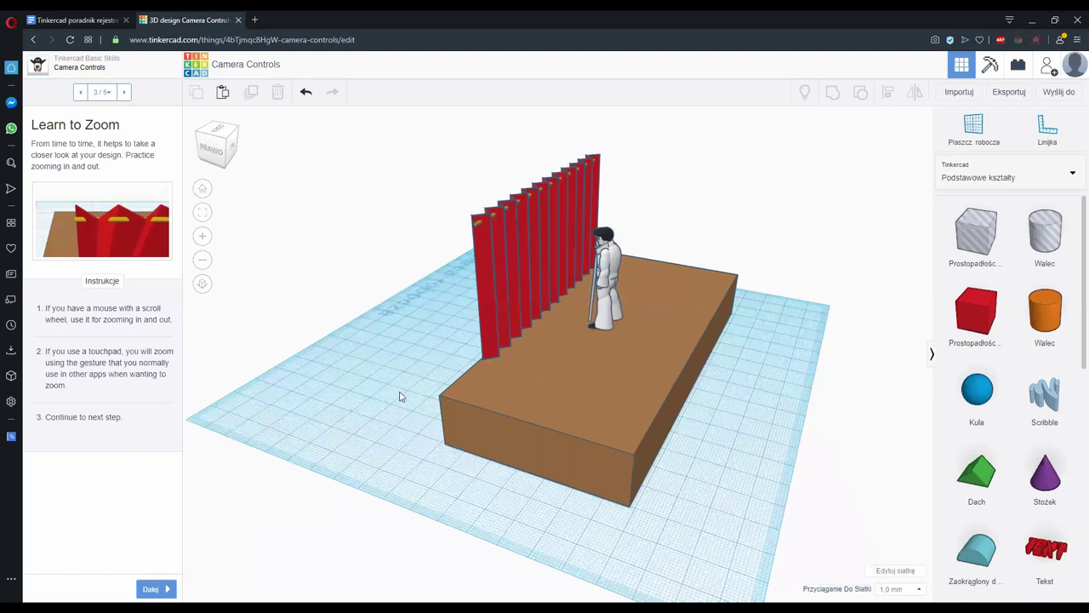
# Rotate the view around the stage and figure, advance through the remaining instructions and finish the Camera Controls lesson
pyautogui.moveTo(823, 165); pyautogui.dragTo(701, 287, button='right')
pyautogui.moveTo(464, 314); pyautogui.dragTo(247, 440, button='right')
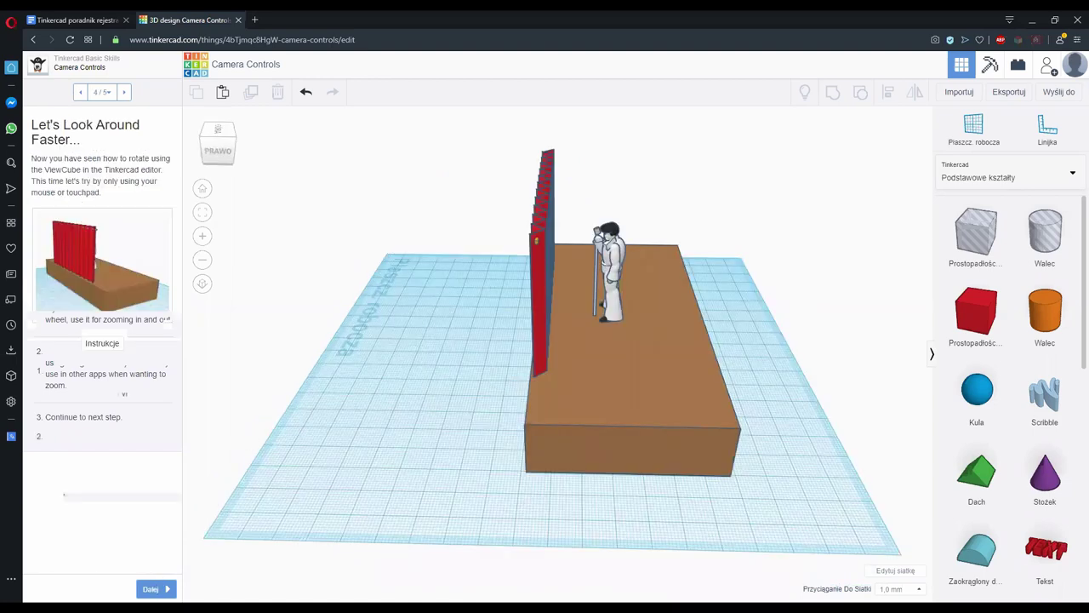
pyautogui.click(156, 589)
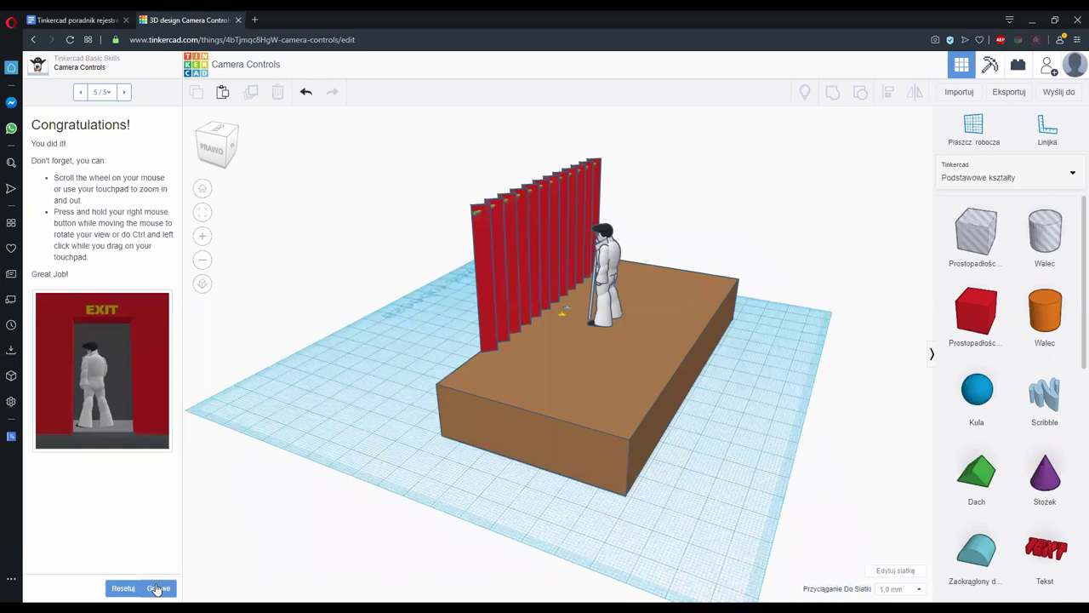
pyautogui.click(159, 589)
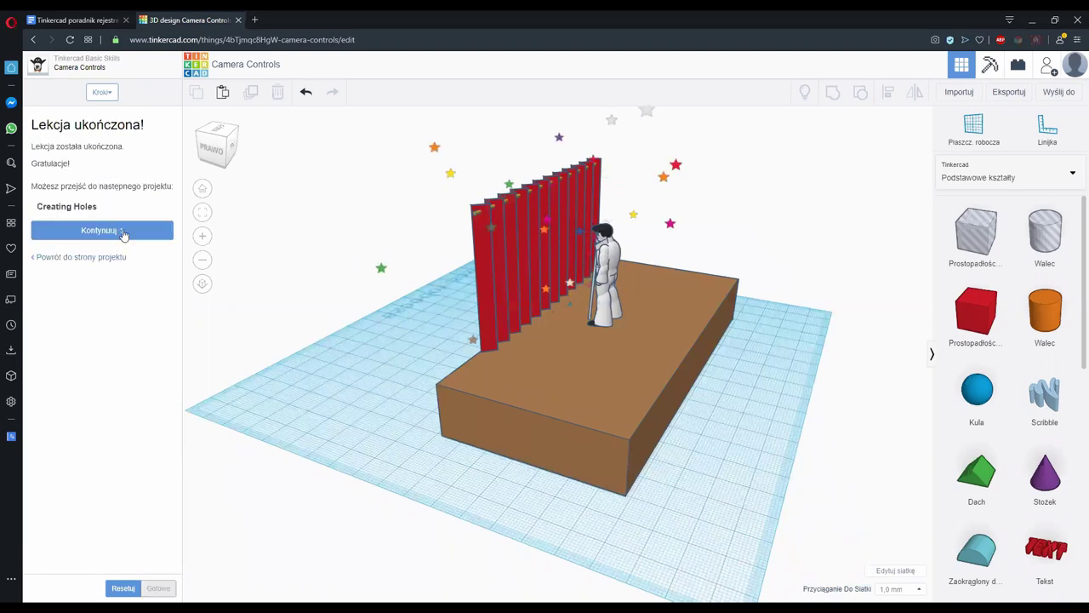
# Continue to the Creating Holes lesson, advance to its polygon placement instructions and return to the dashboard
pyautogui.click(123, 231)
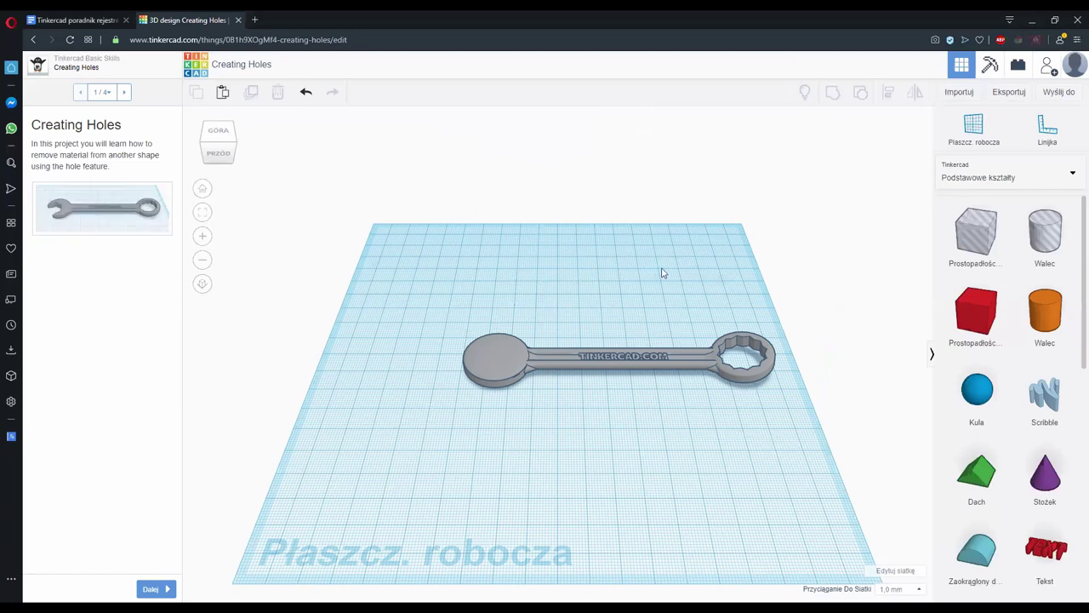
pyautogui.click(153, 588)
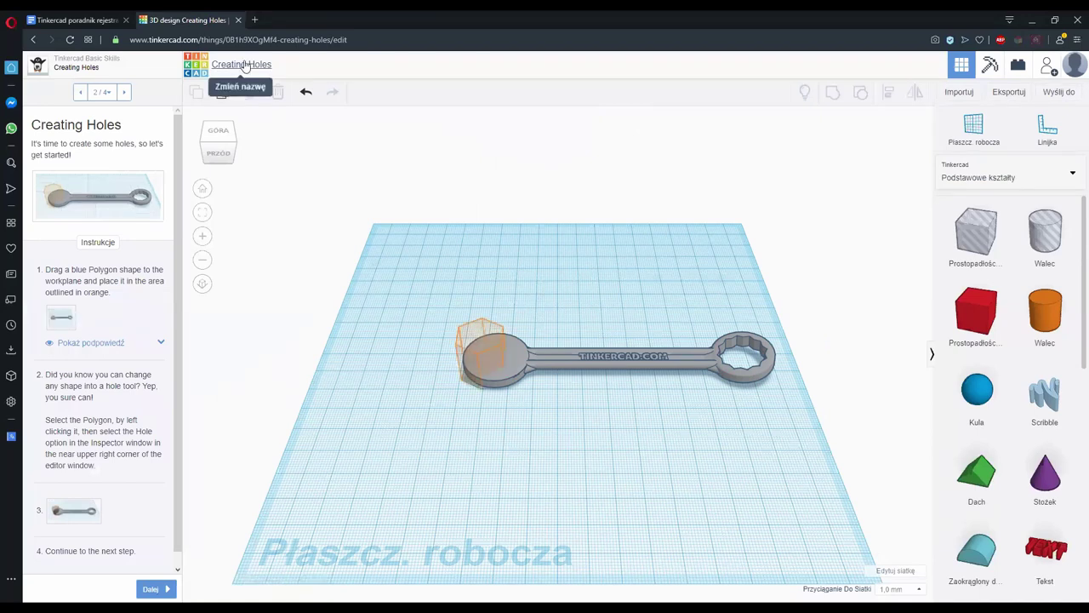
pyautogui.click(196, 65)
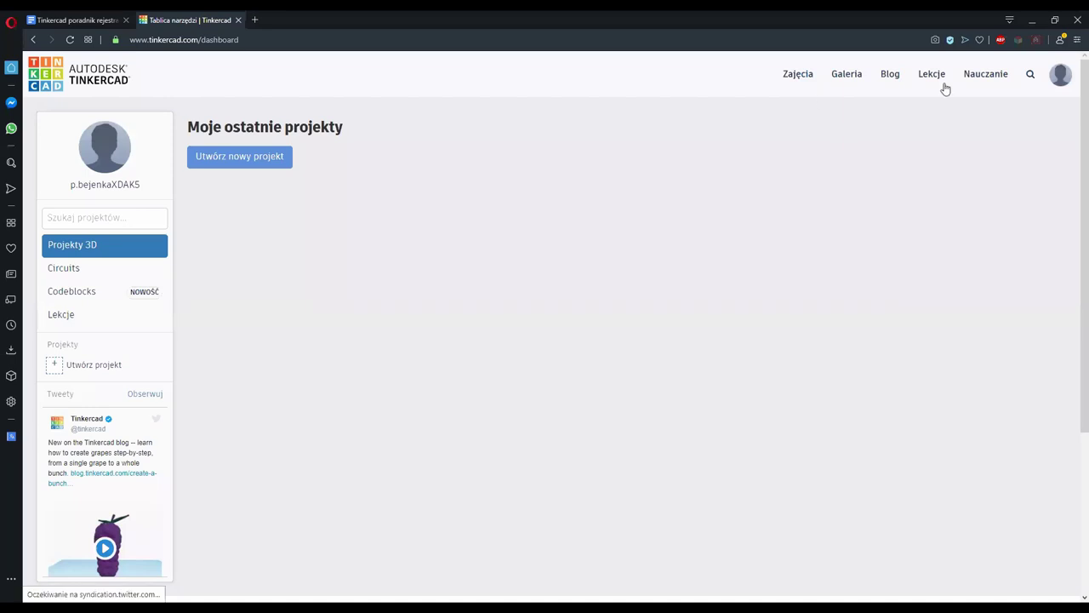
# Reopen the full Tinkercad Basic Skills collection from the lessons and examine the available projects
pyautogui.click(945, 88)
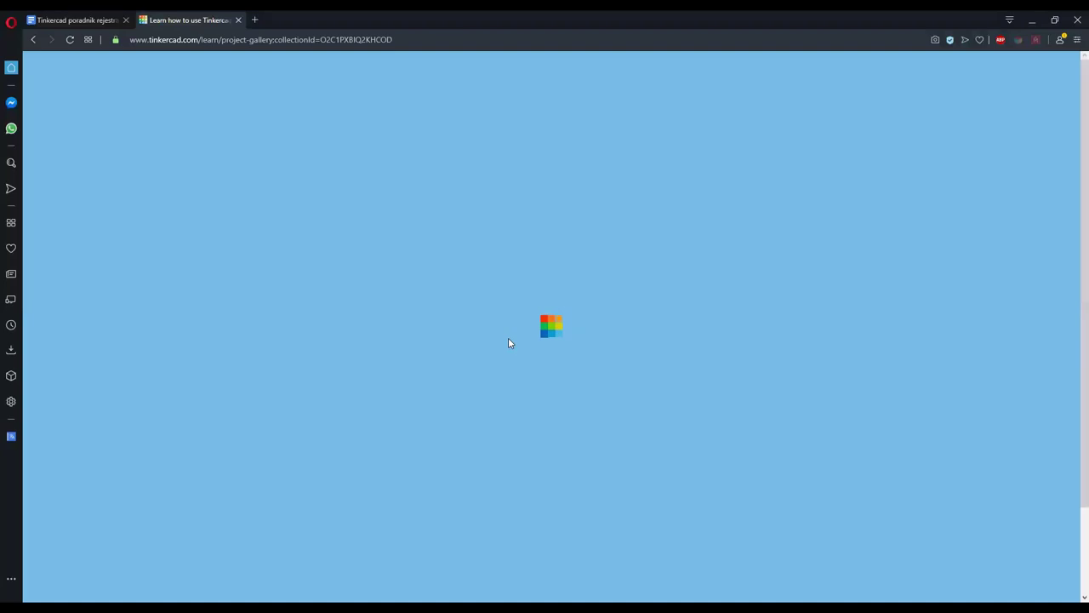
pyautogui.scroll(-2, 767, 316)
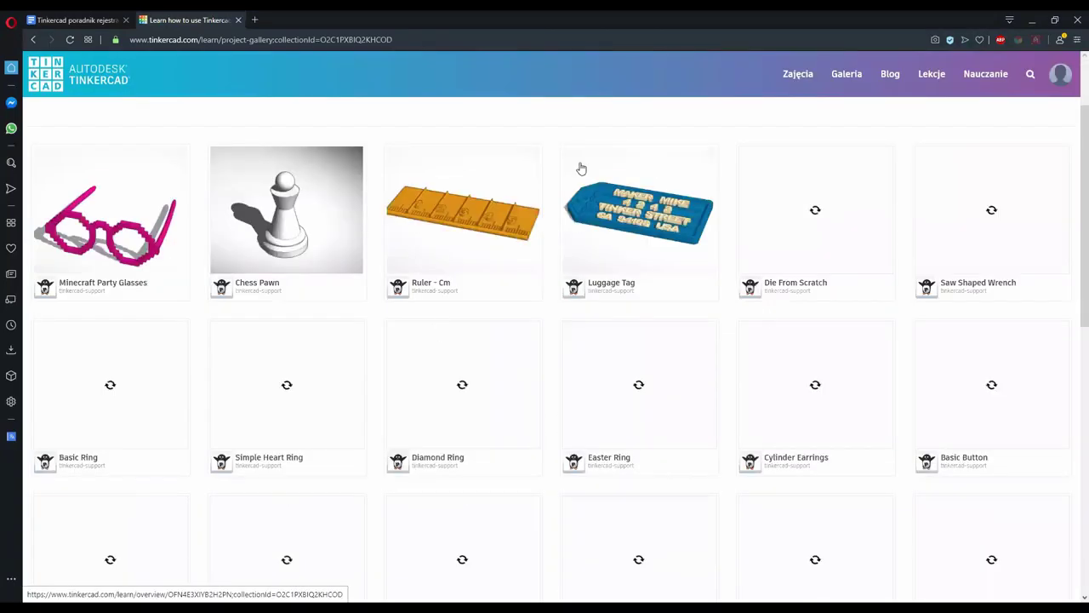
pyautogui.scroll(2, 472, 244)
pyautogui.scroll(-2, 472, 244)
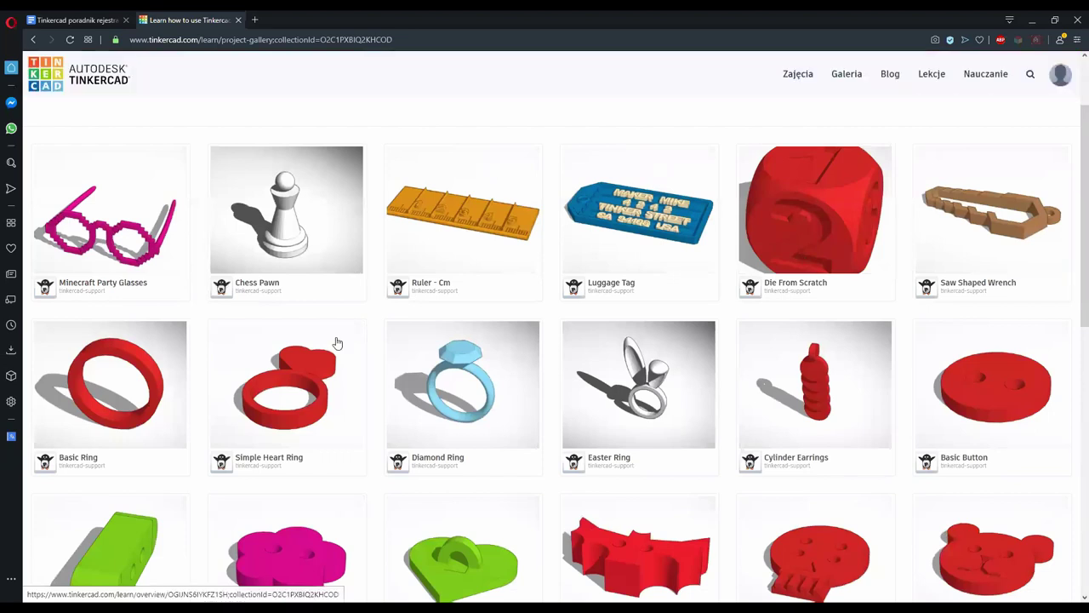
pyautogui.scroll(-2, 338, 344)
pyautogui.scroll(-3, 877, 417)
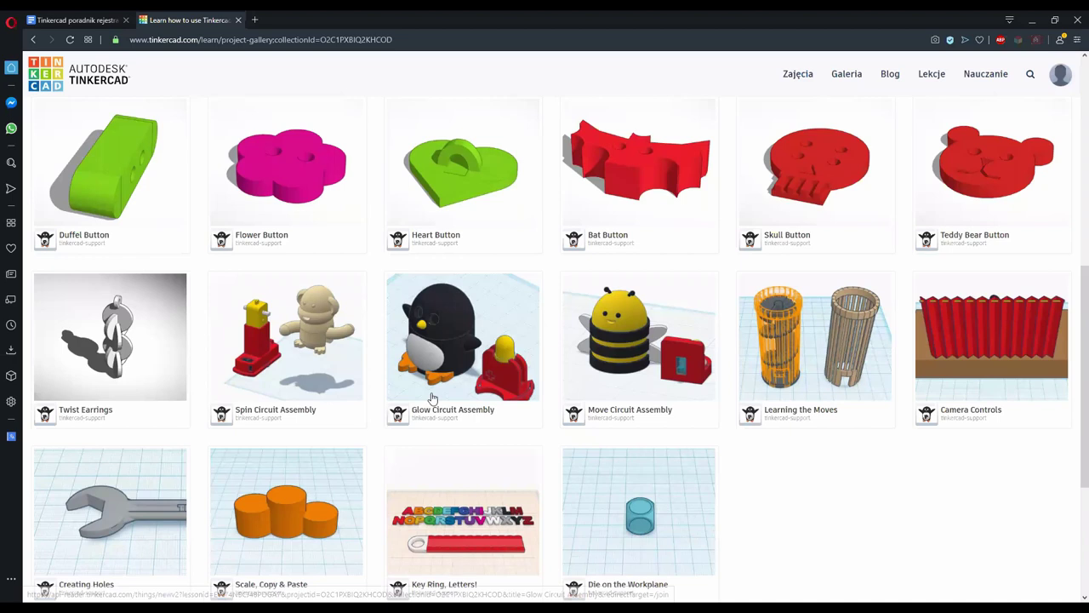
pyautogui.scroll(3, 863, 409)
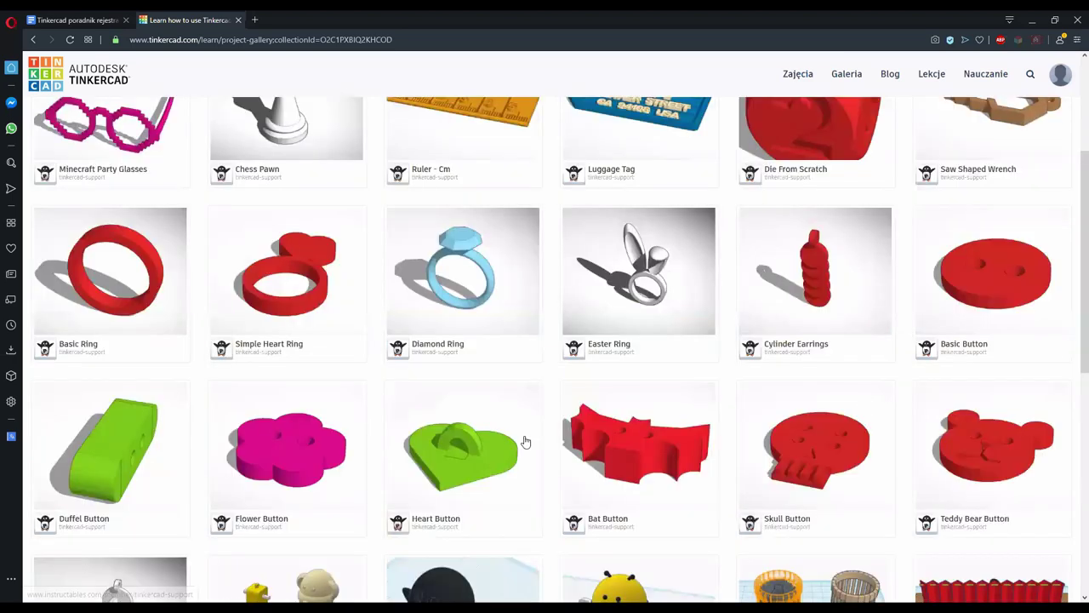
pyautogui.scroll(2, 441, 439)
pyautogui.scroll(-2, 366, 306)
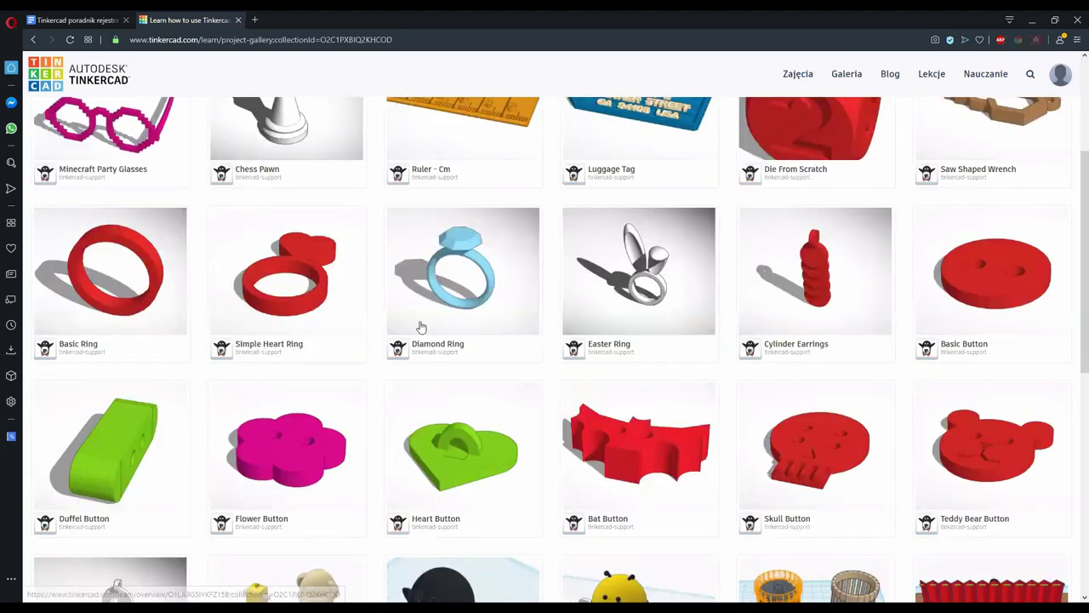
pyautogui.scroll(1, 418, 324)
pyautogui.scroll(1, 668, 350)
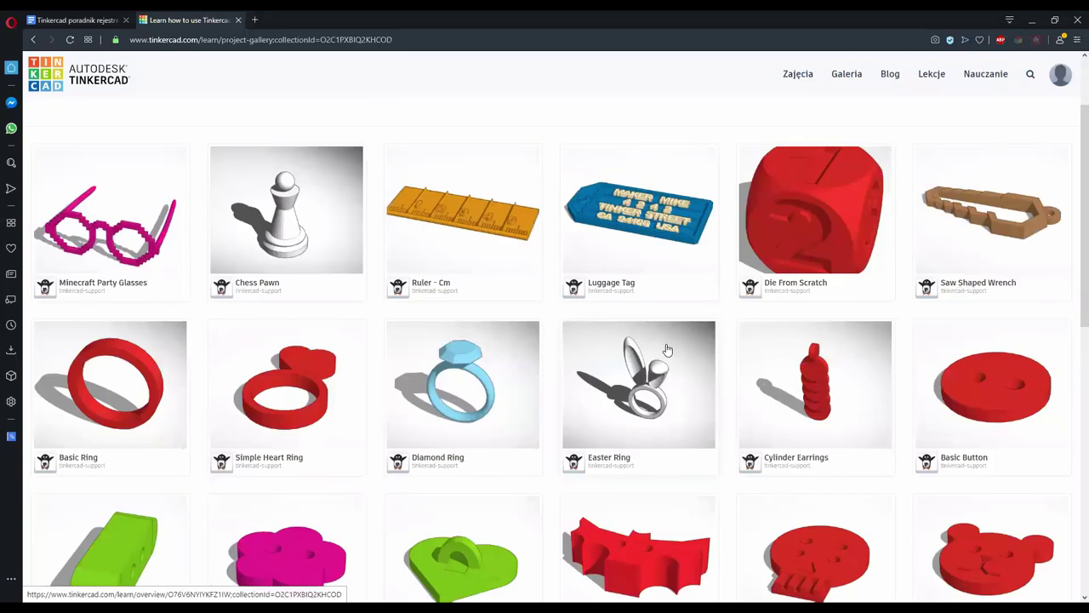
pyautogui.scroll(1, 668, 349)
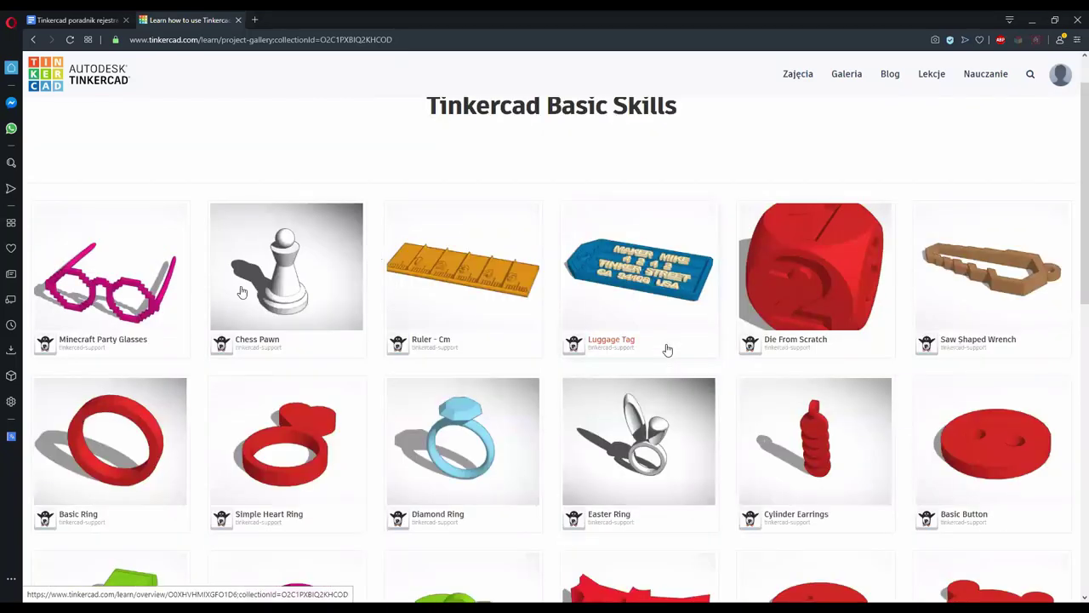
# Start the Minecraft Party Glasses lesson, place a red box on the orange hint and advance to the Scale It a Bit Smaller instructions
pyautogui.click(151, 276)
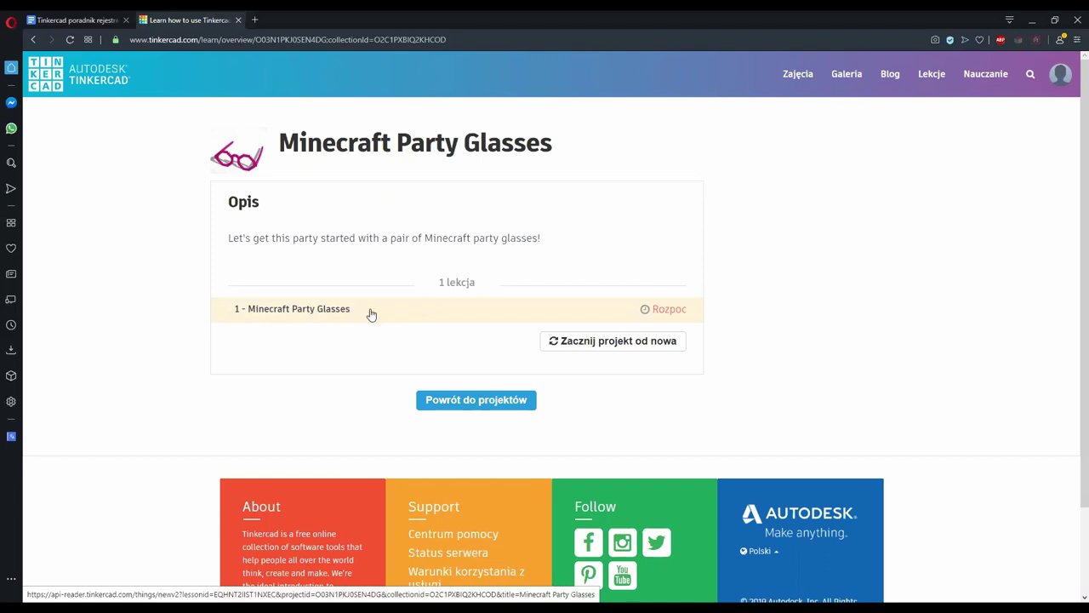
pyautogui.click(372, 315)
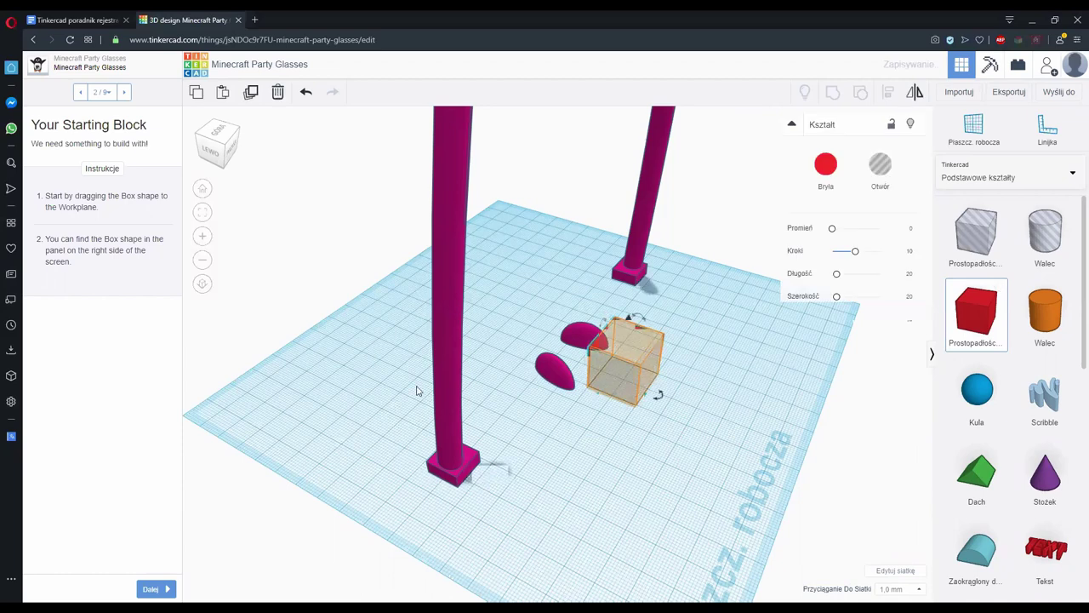
pyautogui.click(148, 589)
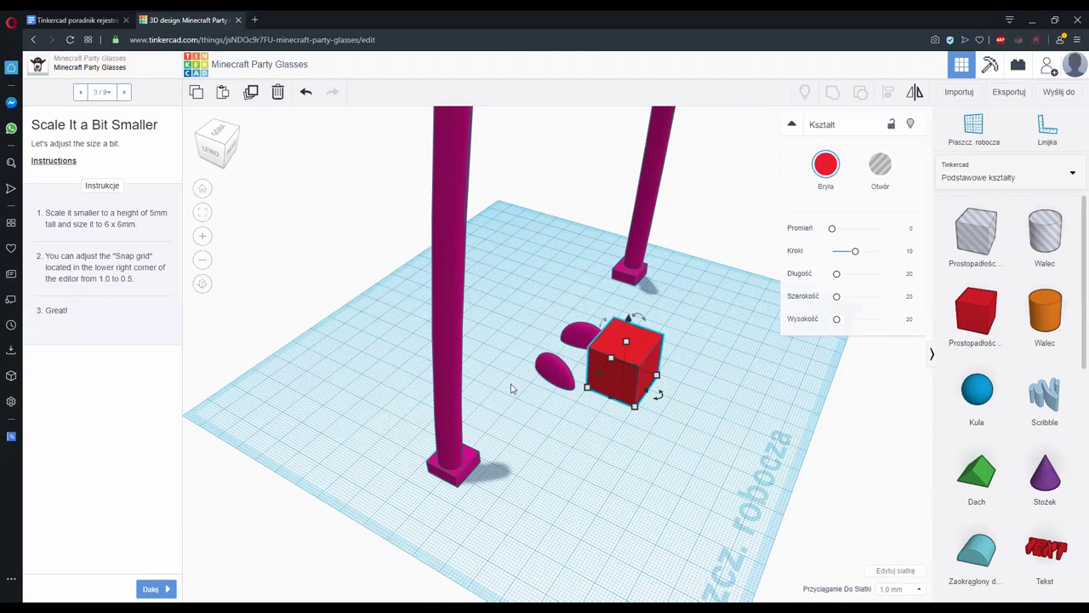
# Rotate the view around the red box and pink glasses parts and leave the Minecraft Party Glasses lesson
pyautogui.moveTo(511, 384); pyautogui.dragTo(440, 384, button='right')
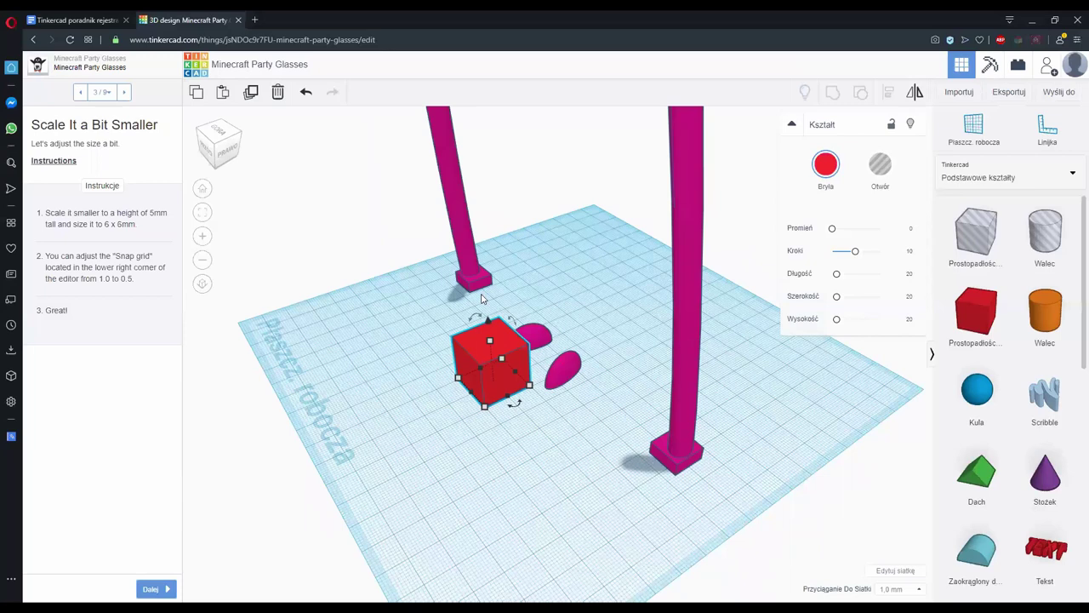
pyautogui.moveTo(620, 377); pyautogui.dragTo(593, 123, button='right')
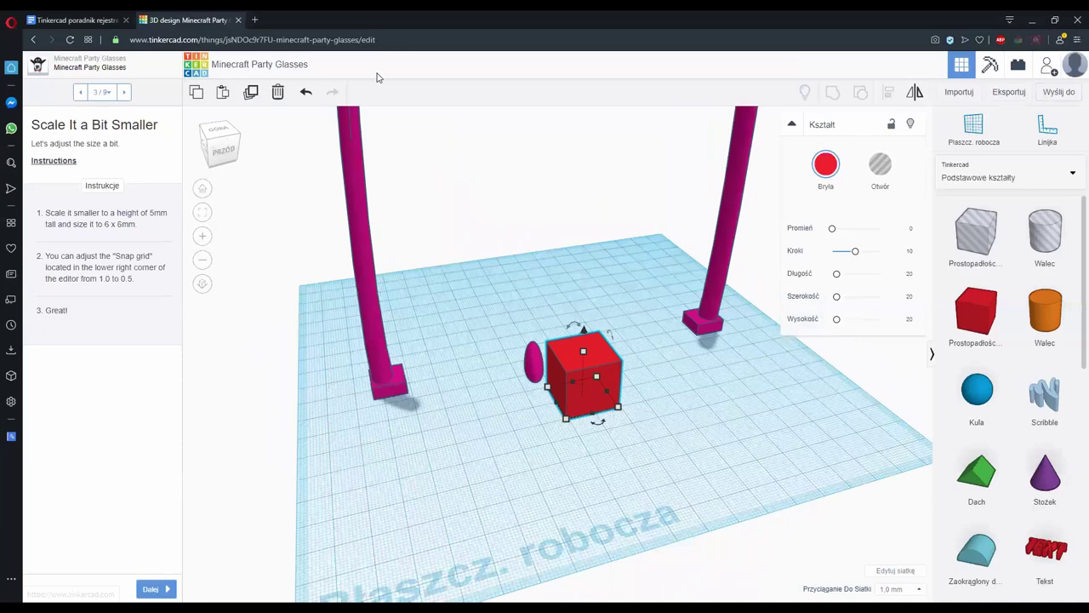
pyautogui.click(196, 67)
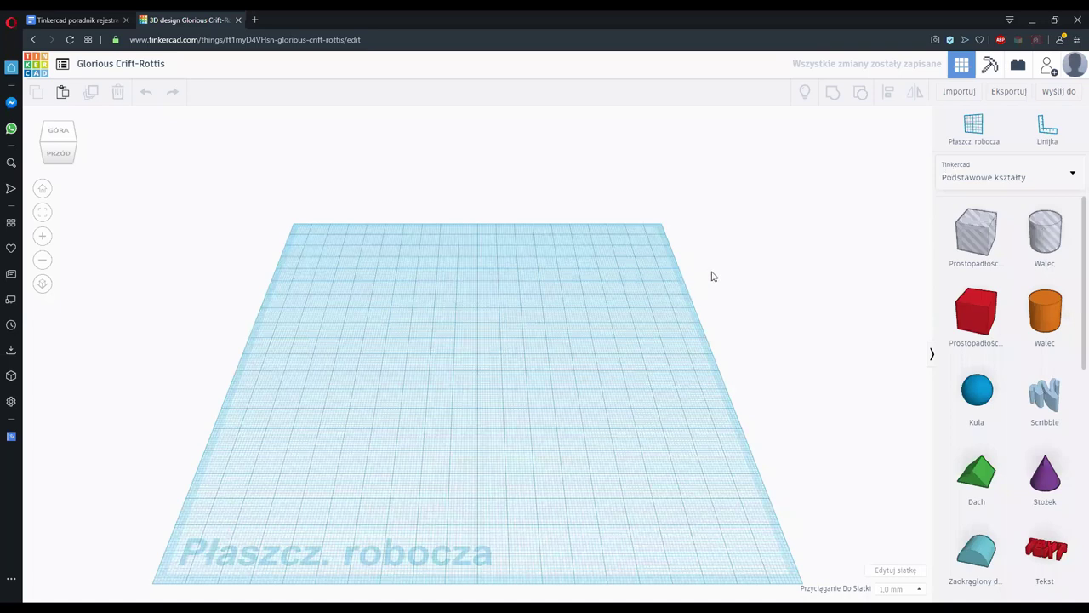
# View the export options of the empty 3D design and close them
pyautogui.click(1018, 94)
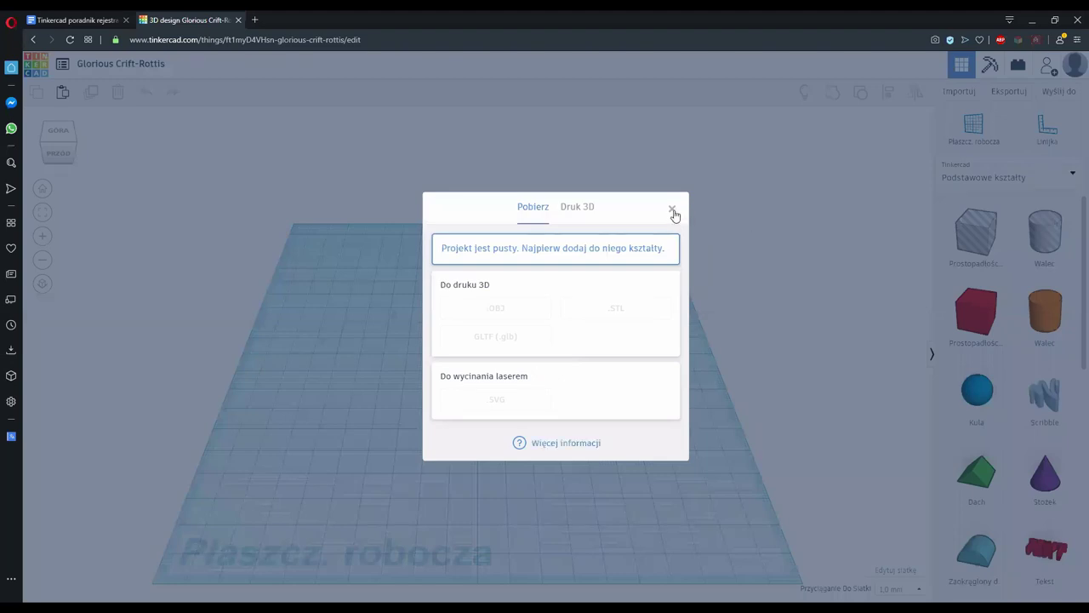
pyautogui.click(691, 310)
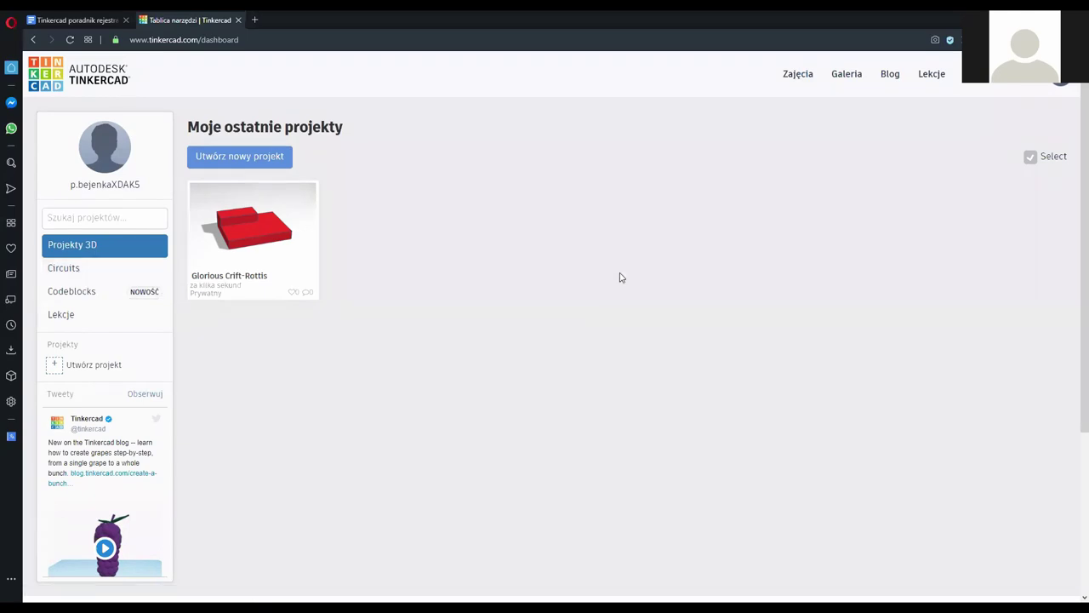
# Create a new circuit and place an Arduino Uno R3 found by searching the components for arduino
pyautogui.click(103, 271)
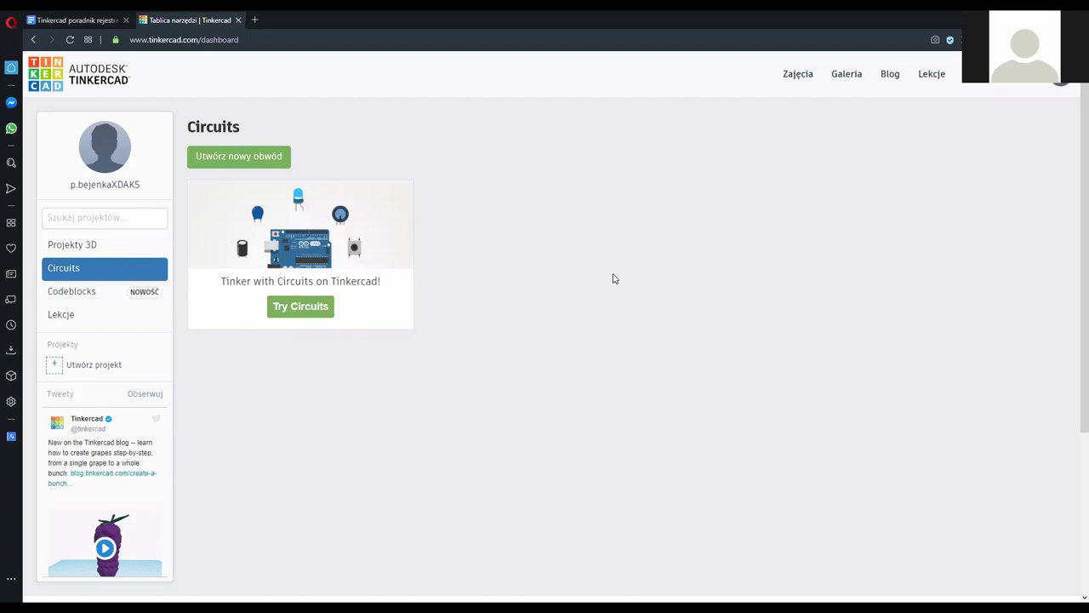
pyautogui.click(210, 158)
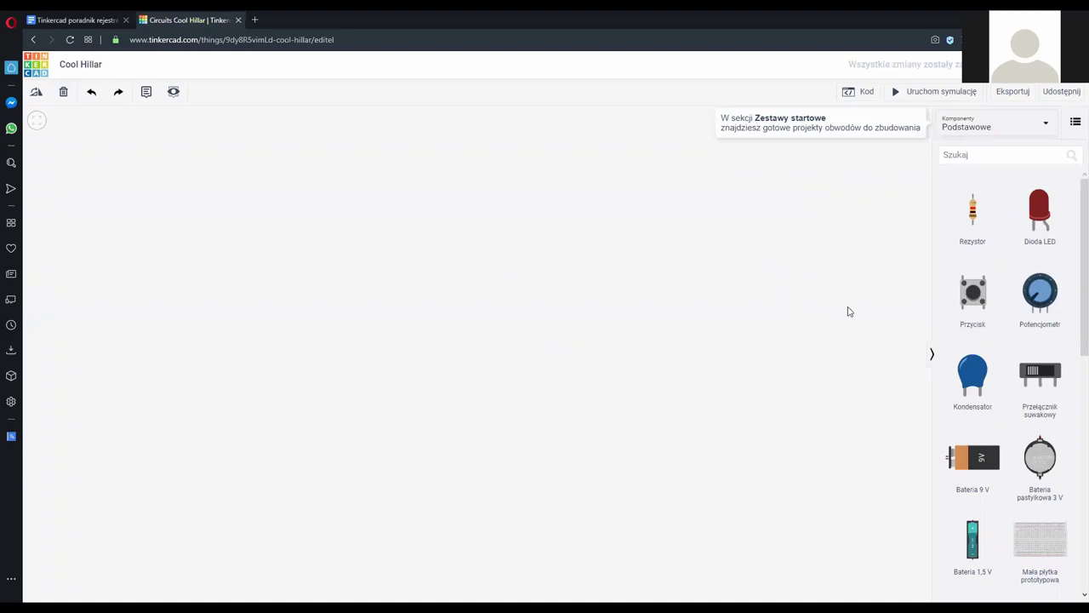
pyautogui.click(996, 154)
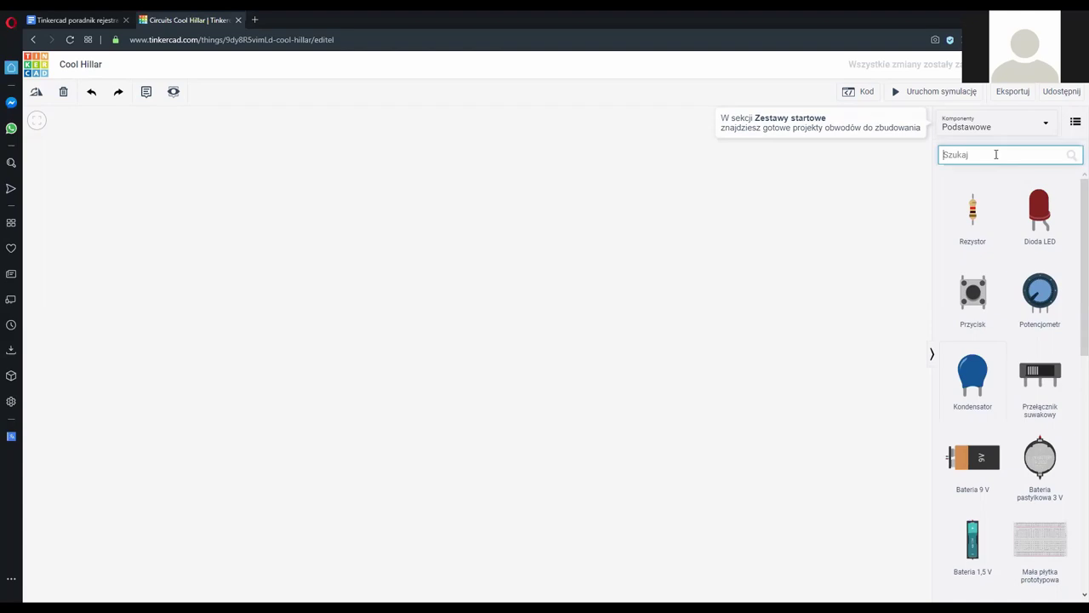
pyautogui.write('aru')
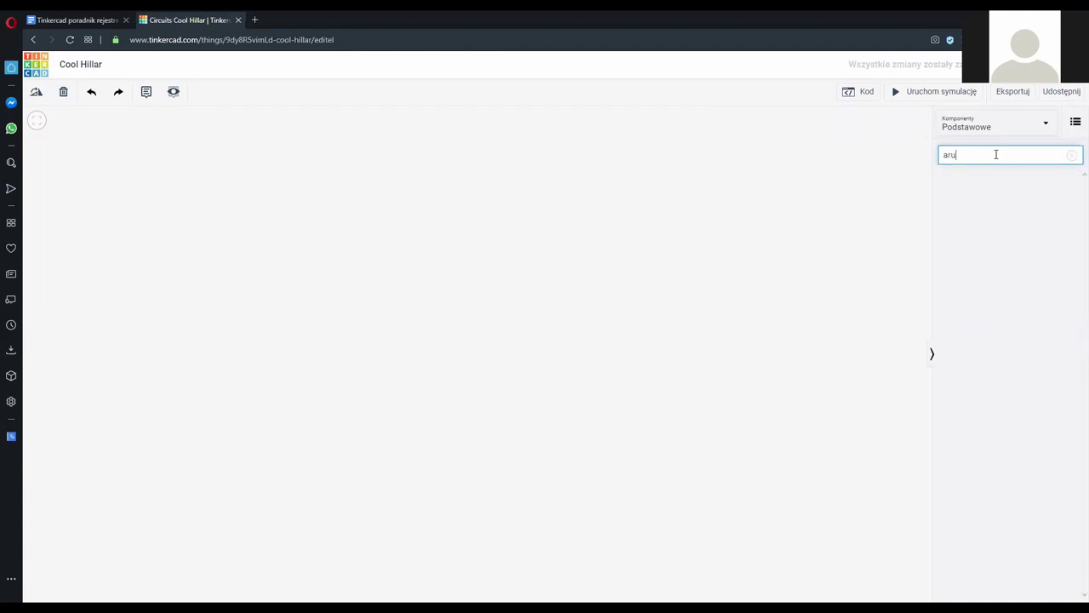
pyautogui.press('BackSpace')
pyautogui.press('BackSpace')
pyautogui.write('rdu')
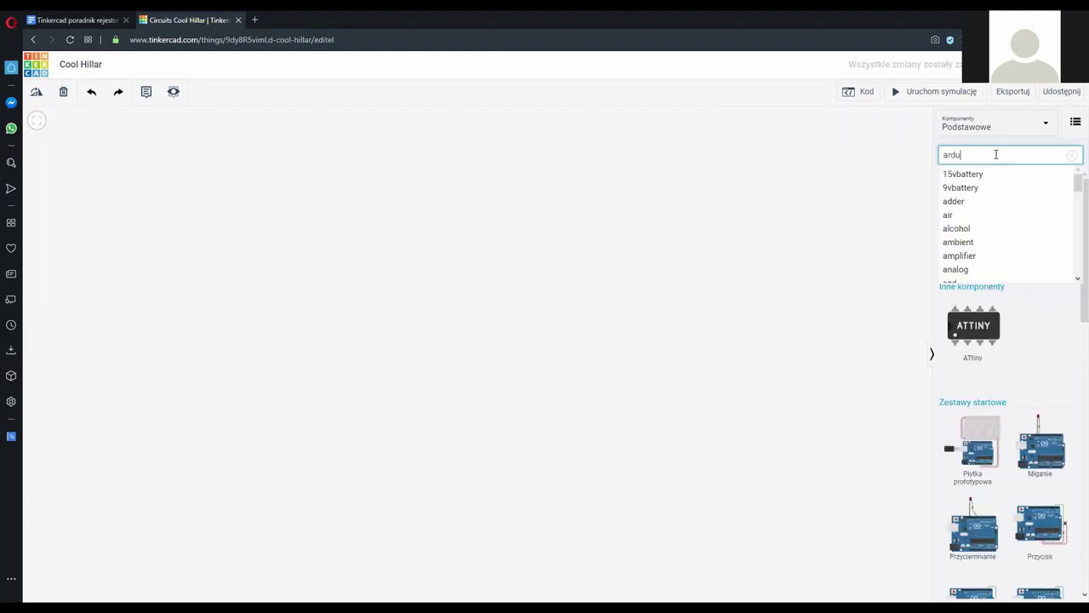
pyautogui.press('BackSpace')
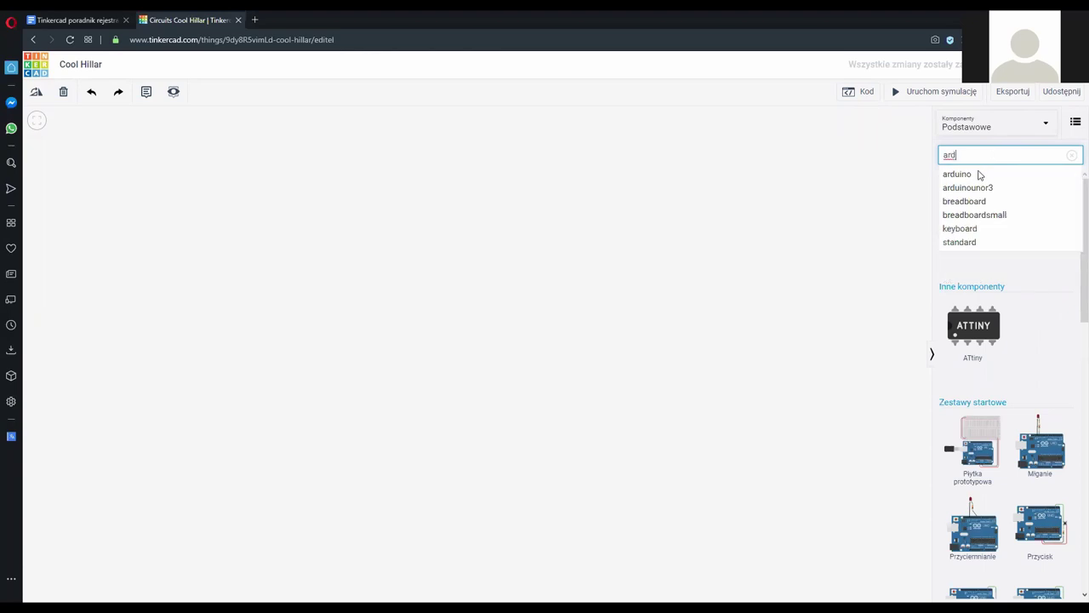
pyautogui.click(956, 174)
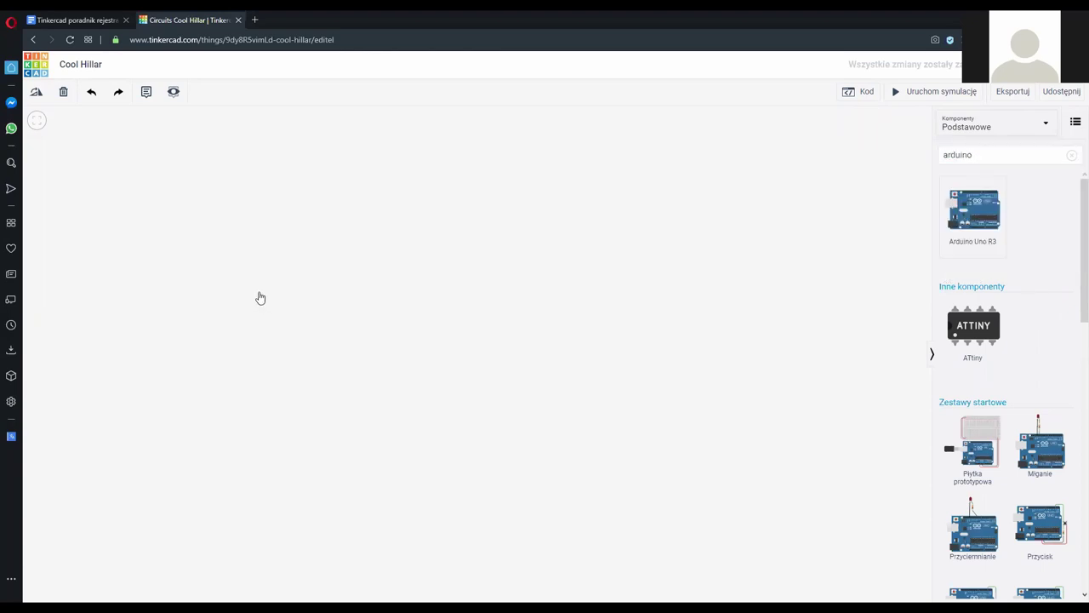
pyautogui.moveTo(261, 298); pyautogui.dragTo(256, 287)
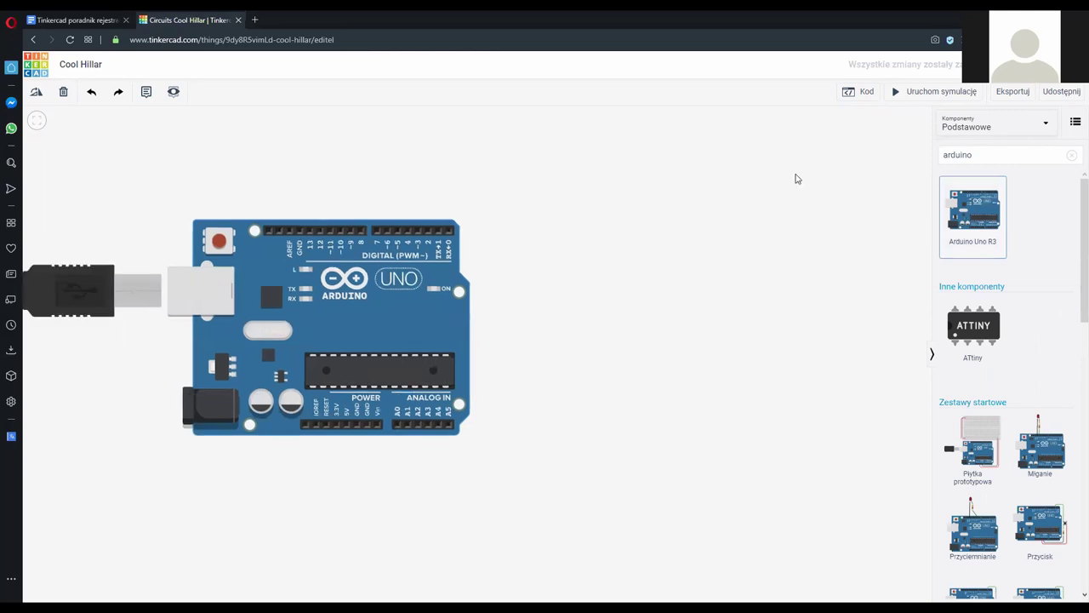
# Search the components for płytka and place a small breadboard directly above the Arduino
pyautogui.doubleClick(978, 158)
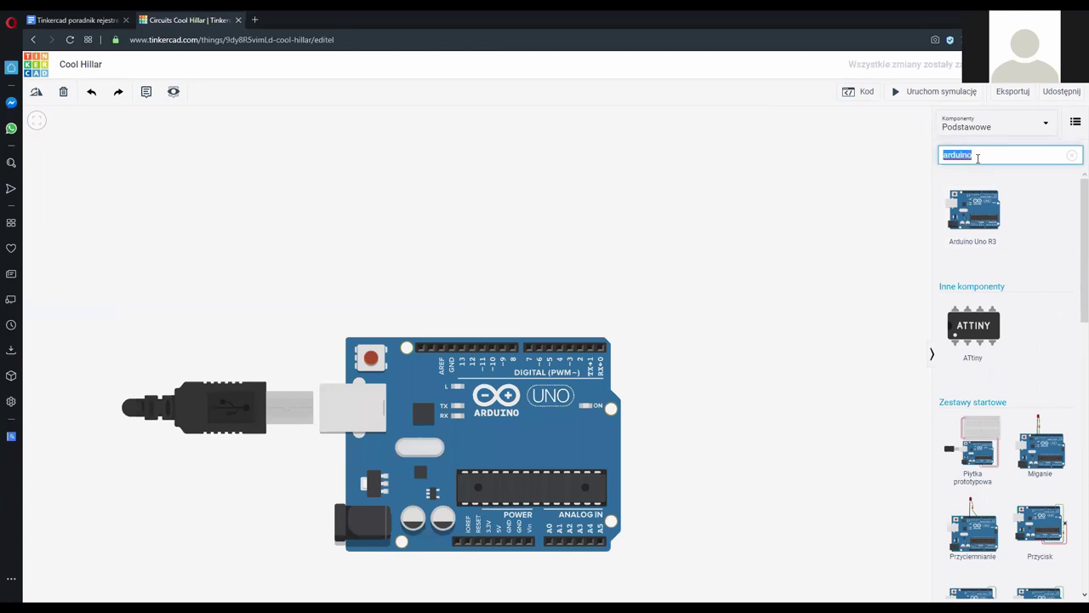
pyautogui.press('BackSpace')
pyautogui.write('p')
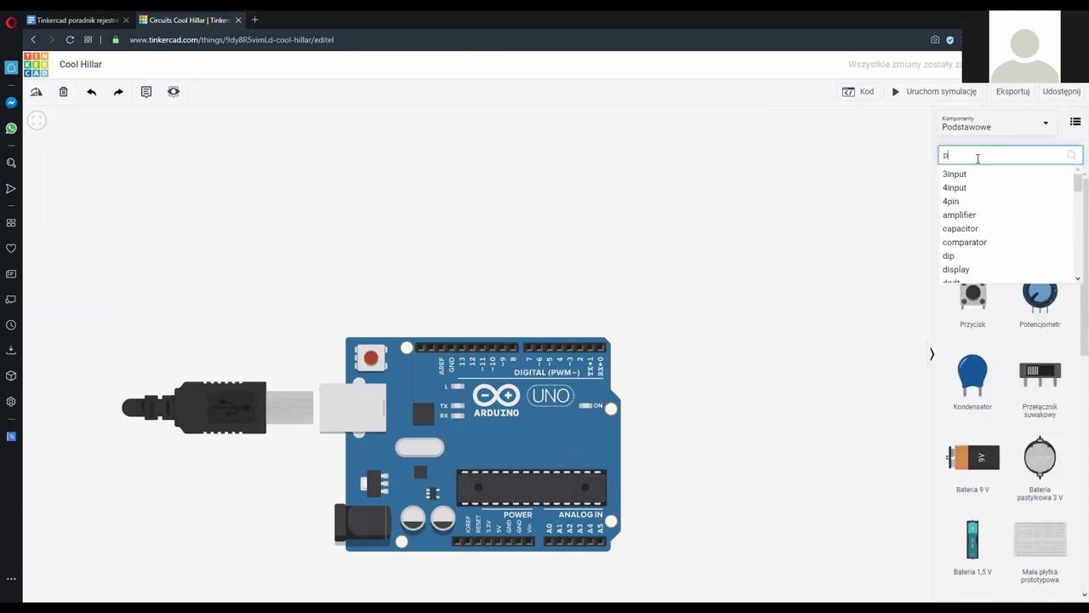
pyautogui.write('łytka')
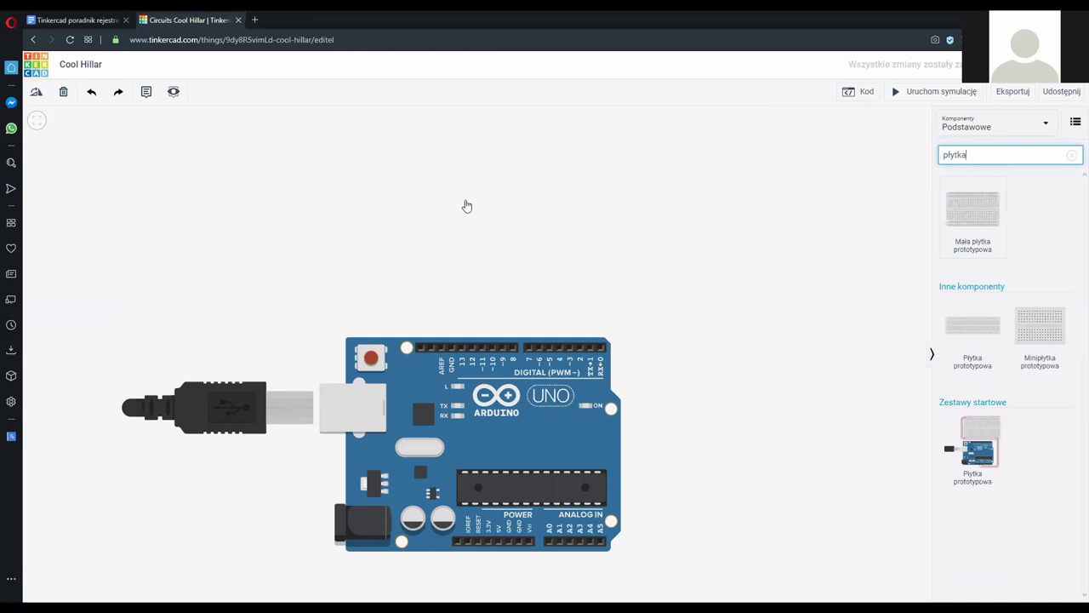
pyautogui.click(530, 209)
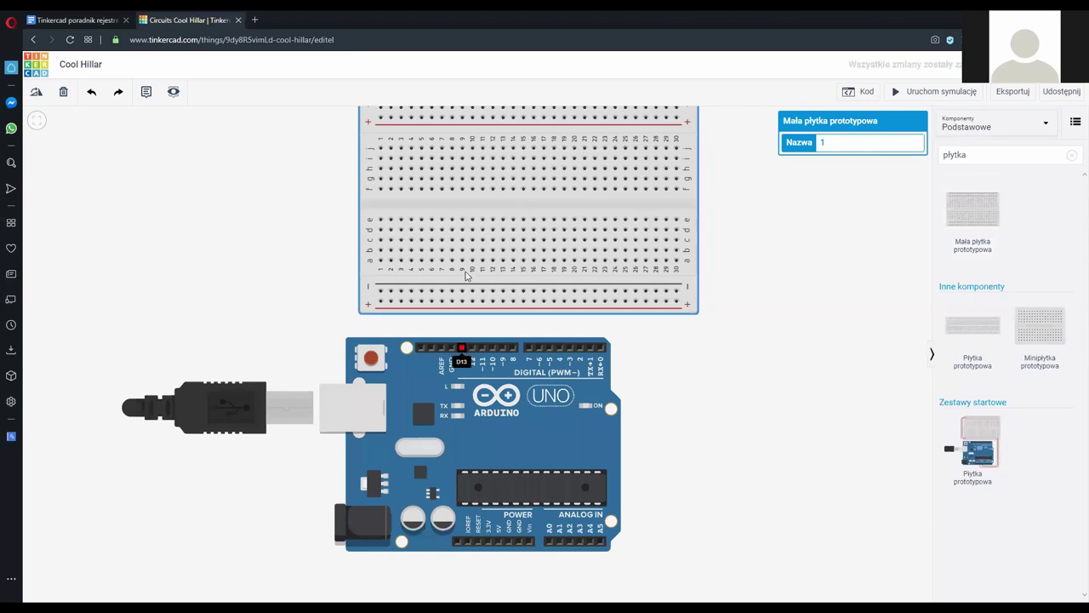
# Wire Arduino pin D13 to column 10 and GND to column 9 in the lower half of the breadboard
pyautogui.click(472, 241)
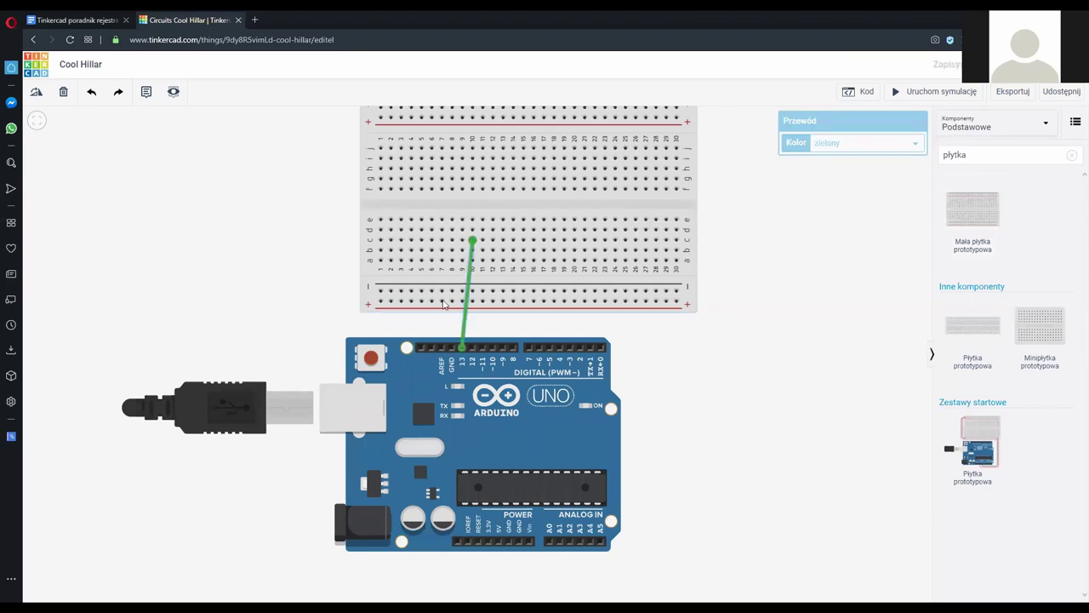
pyautogui.click(448, 351)
pyautogui.click(462, 249)
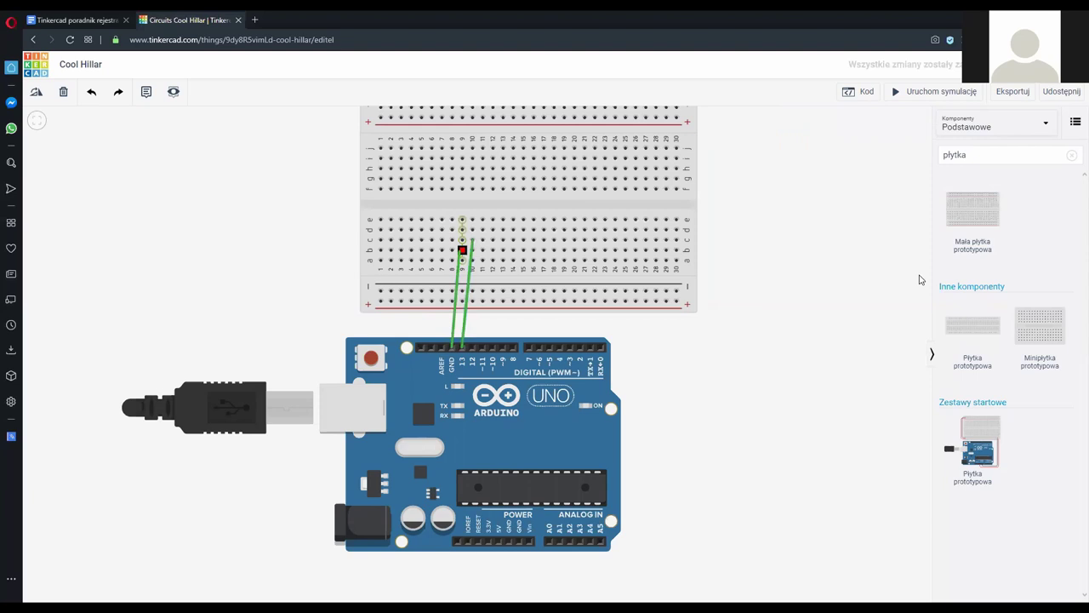
# Find a resistor with the search term rez, place it across the breadboard's centre gap in column 10 and set its resistance to 200 Ω
pyautogui.doubleClick(981, 156)
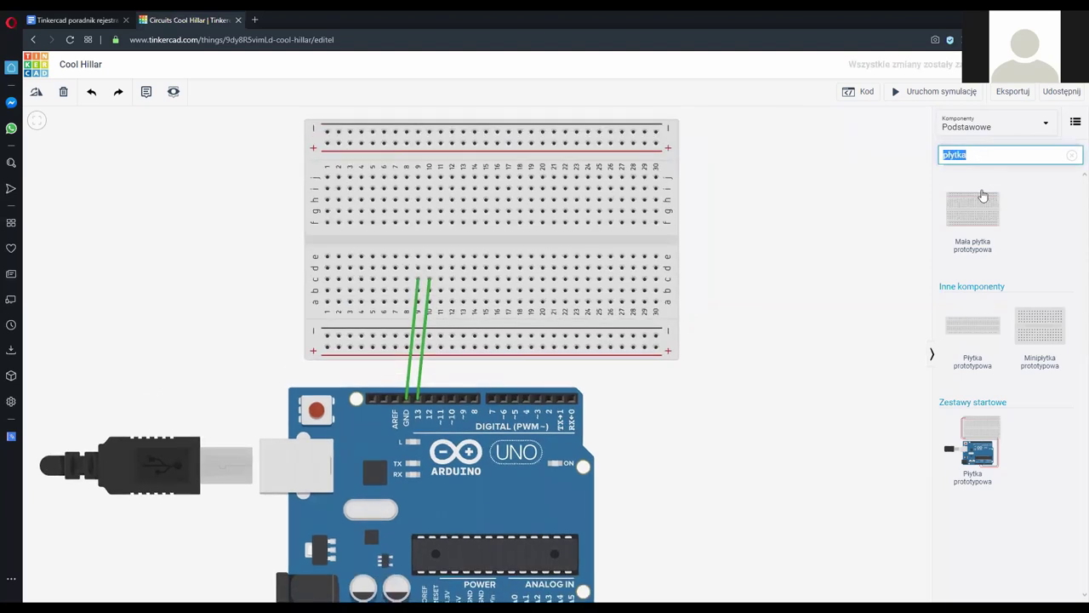
pyautogui.write('rez')
pyautogui.moveTo(428, 241); pyautogui.dragTo(430, 241)
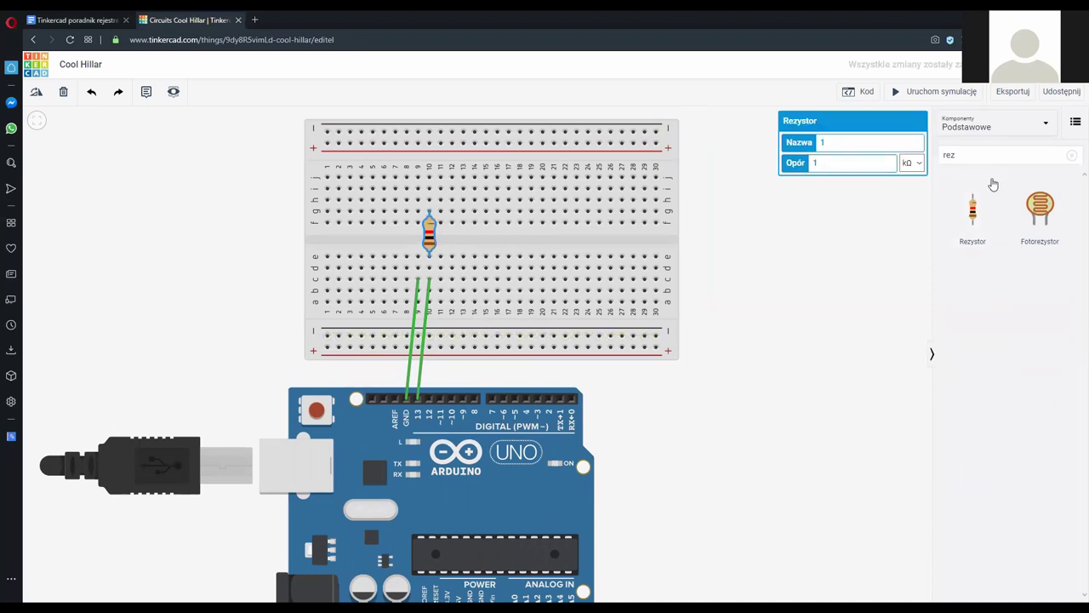
pyautogui.press('Tab')
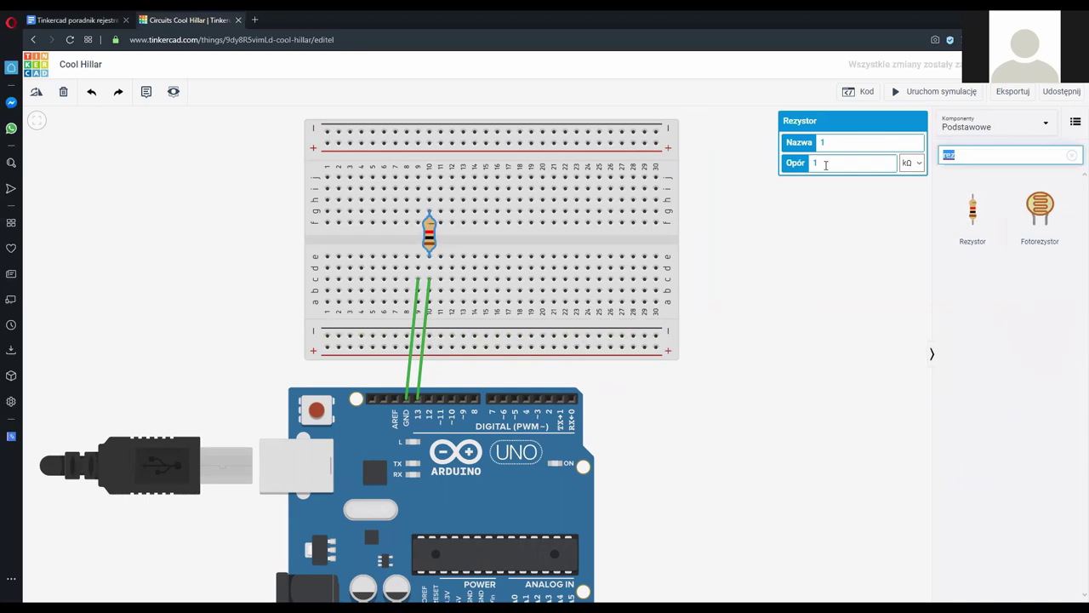
pyautogui.doubleClick(826, 162)
pyautogui.write('200')
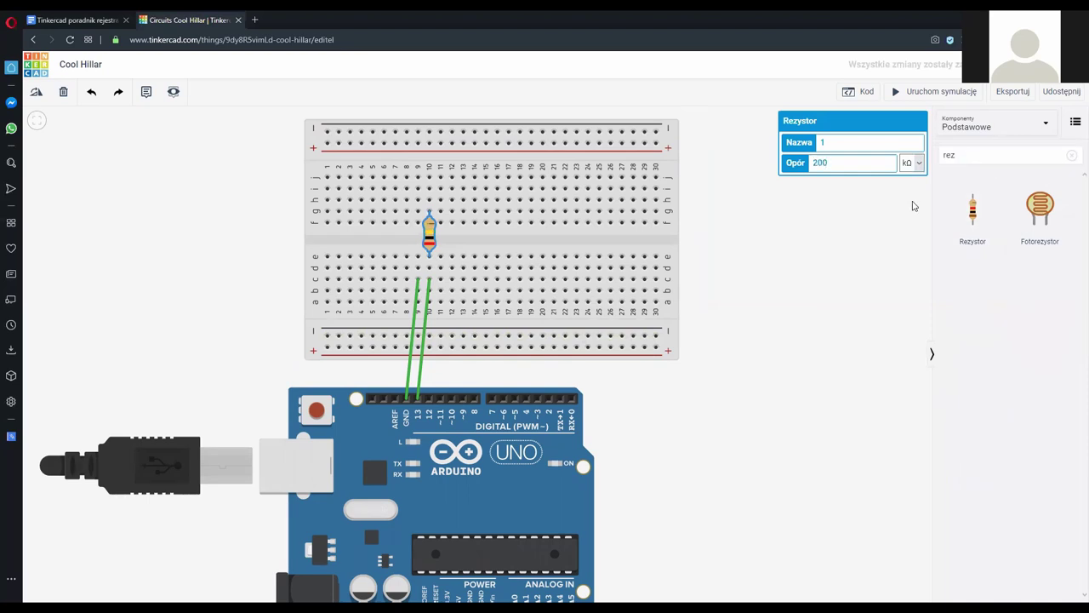
# Place a red LED in columns 9 and 10 above the resistor and wire column 9 across the breadboard's centre gap
pyautogui.click(1001, 161)
pyautogui.write('led')
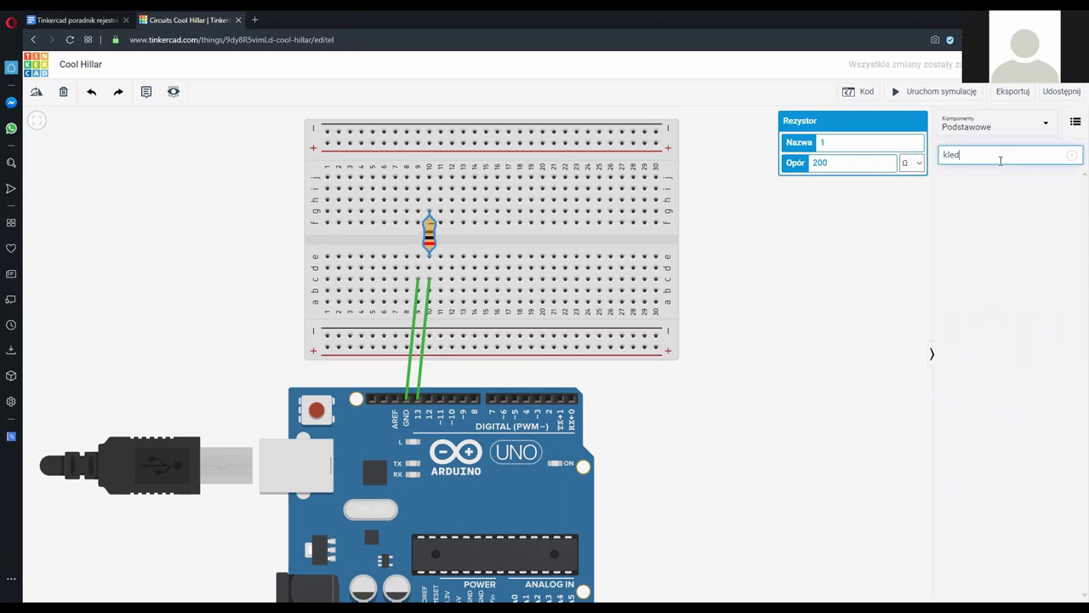
pyautogui.click(411, 177)
pyautogui.click(420, 224)
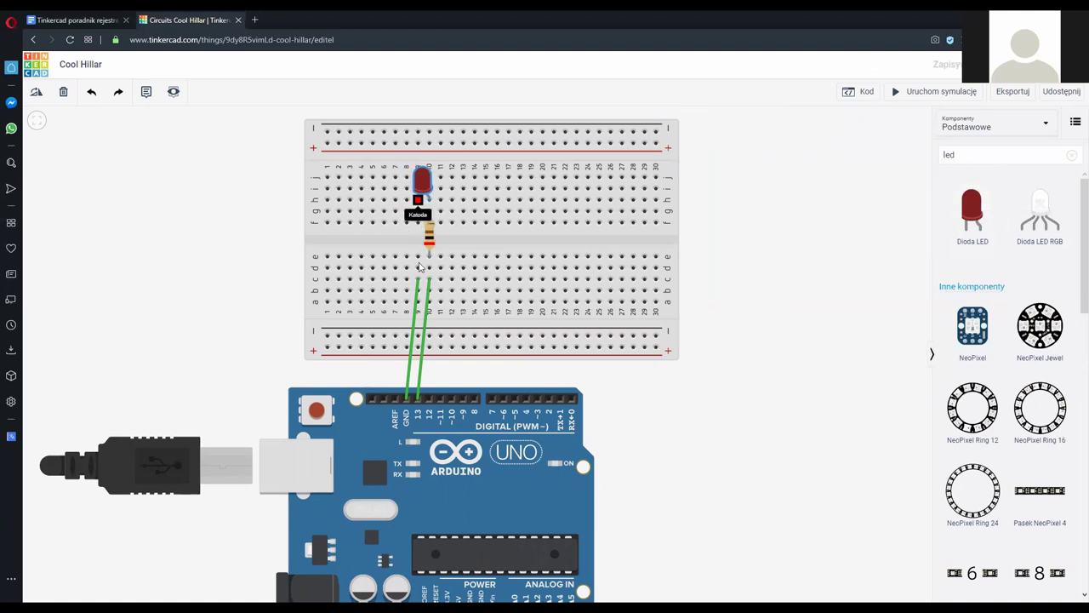
pyautogui.click(418, 268)
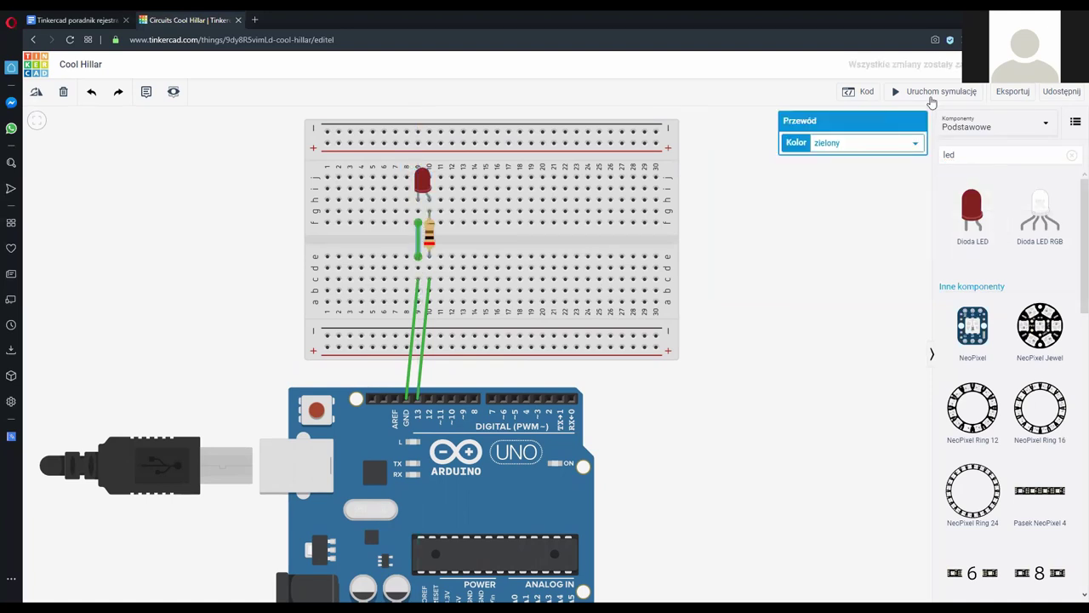
pyautogui.click(788, 221)
# Run the circuit simulation to check the LED and stop it
pyautogui.click(936, 91)
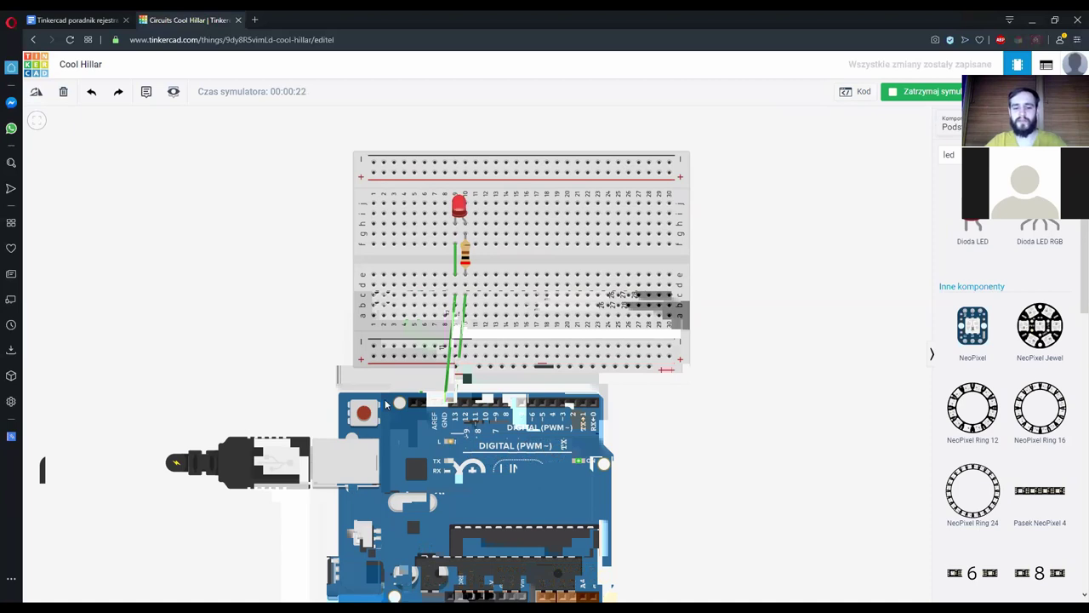
pyautogui.click(958, 91)
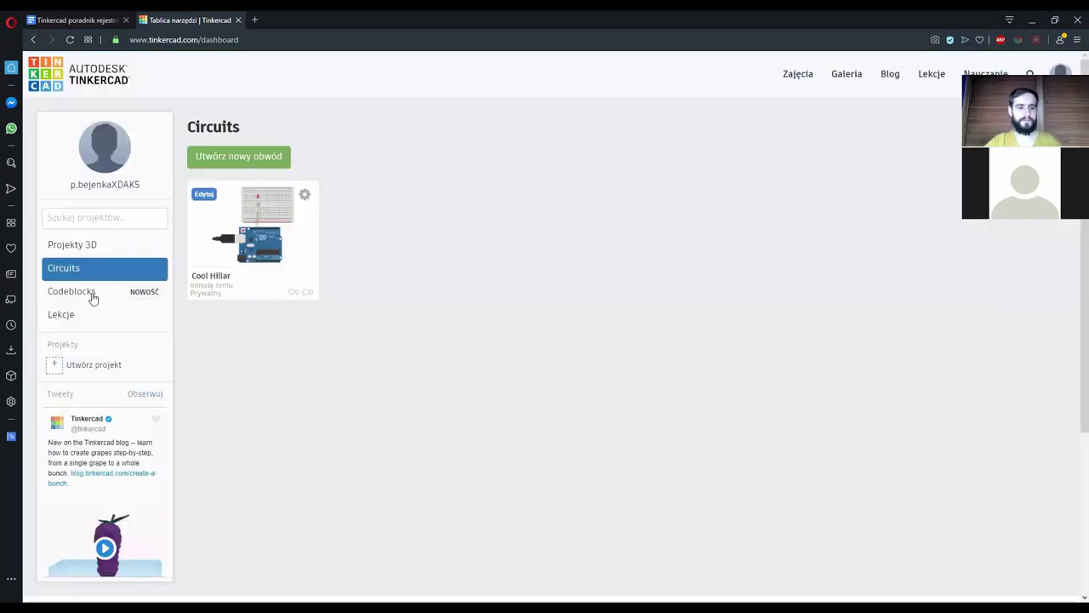
# Create a new Codeblocks project from the dashboard and dismiss the list of activities and starter designs
pyautogui.click(90, 293)
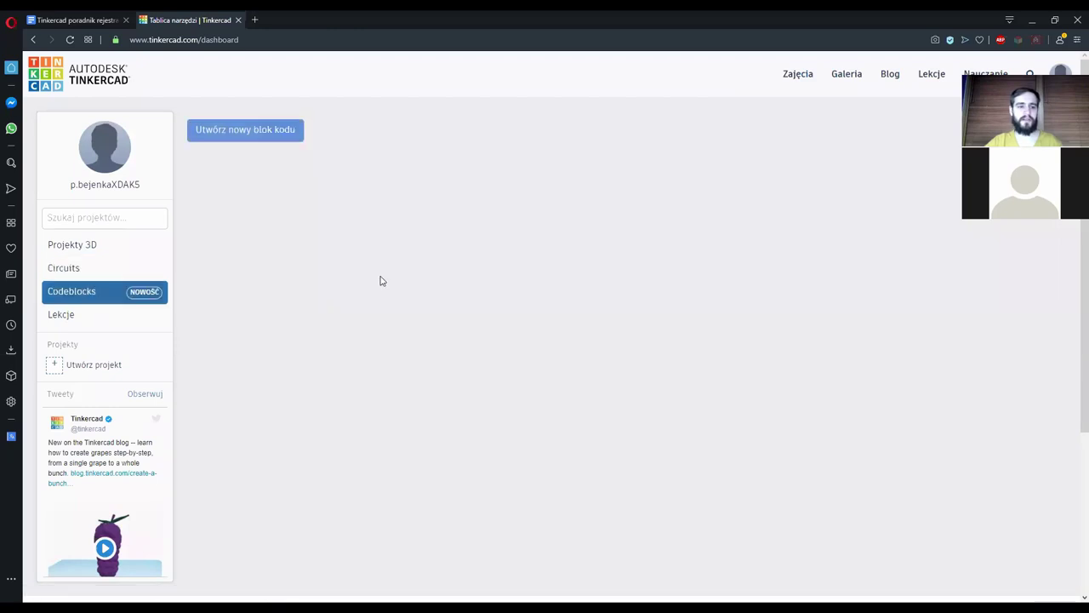
pyautogui.click(247, 132)
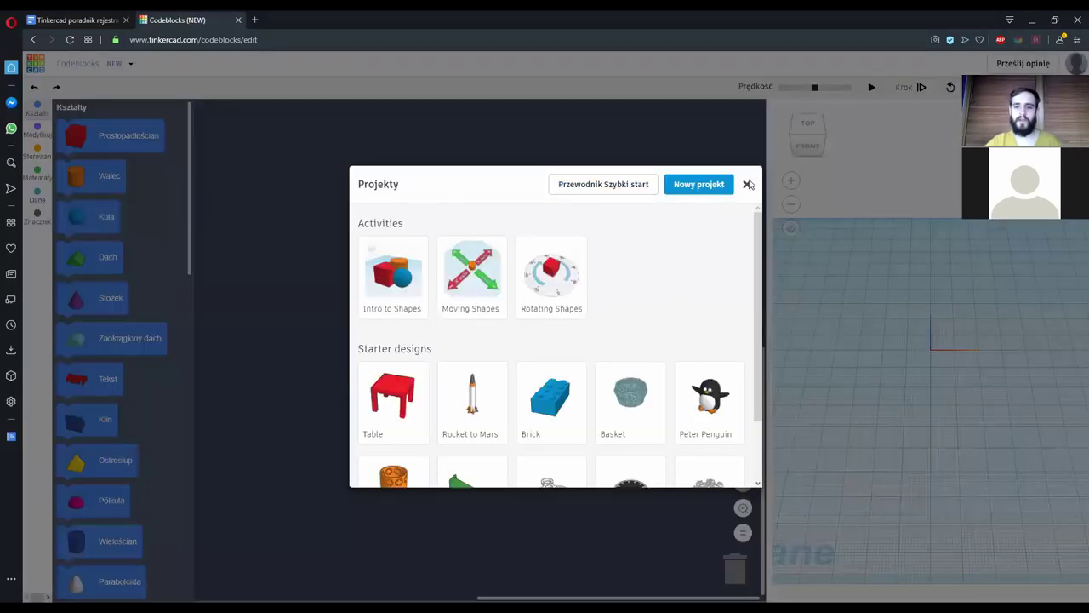
pyautogui.click(771, 363)
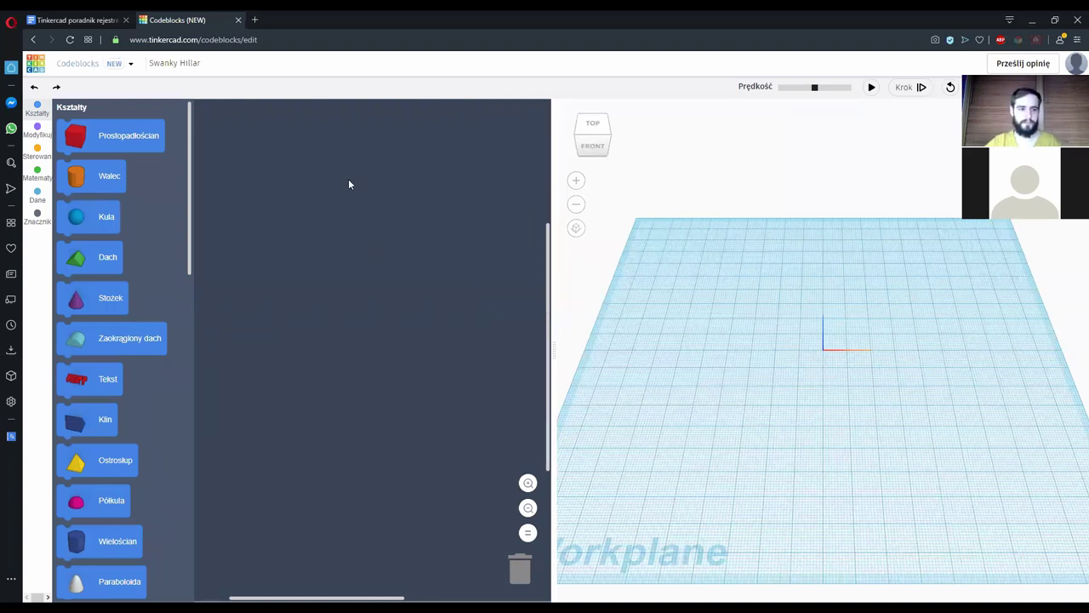
# Add a red box block to the empty code area and run the code
pyautogui.moveTo(361, 212); pyautogui.dragTo(392, 198)
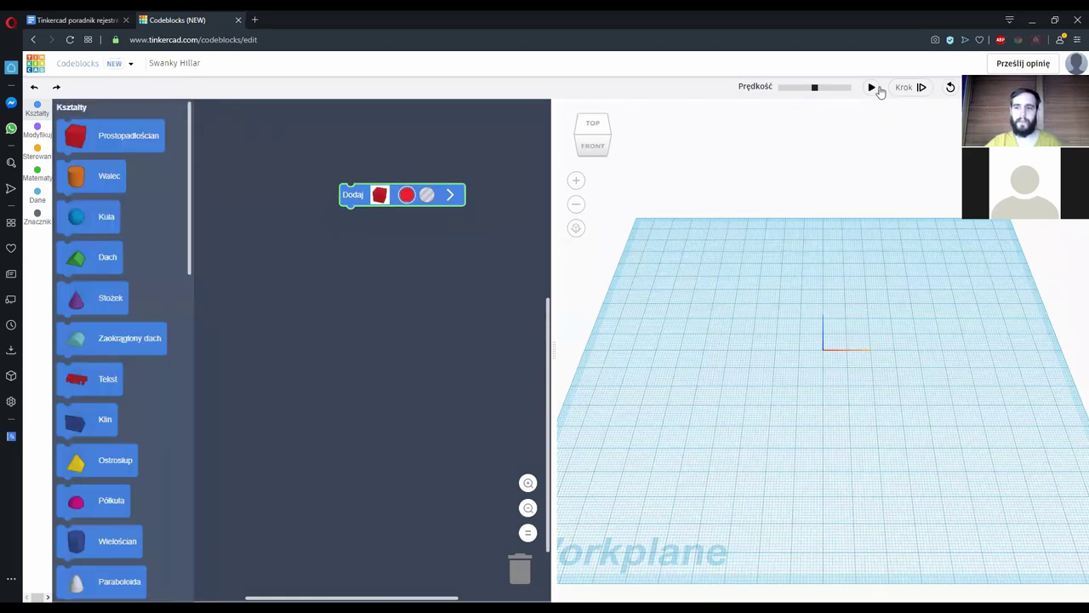
pyautogui.click(872, 87)
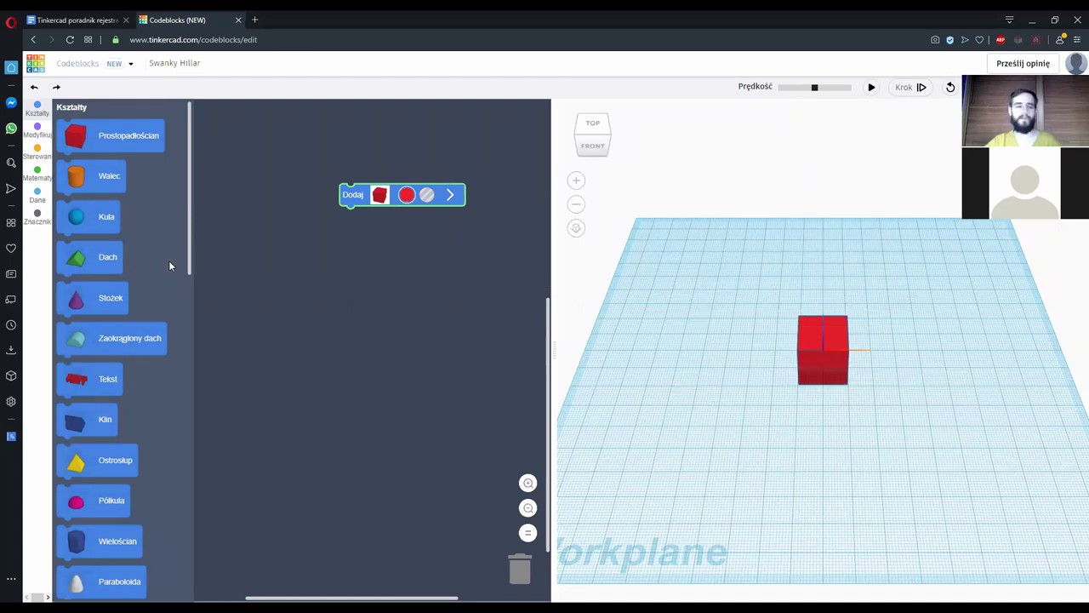
# Look through the shape and modify blocks, and expand the red box block to show its dimension settings
pyautogui.click(103, 176)
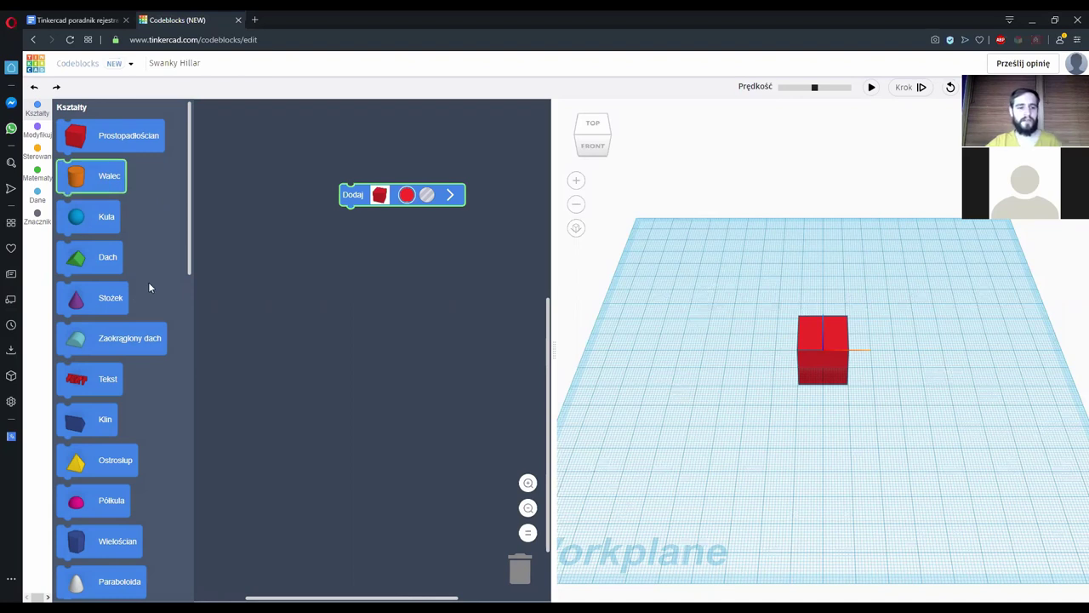
pyautogui.scroll(-5, 148, 281)
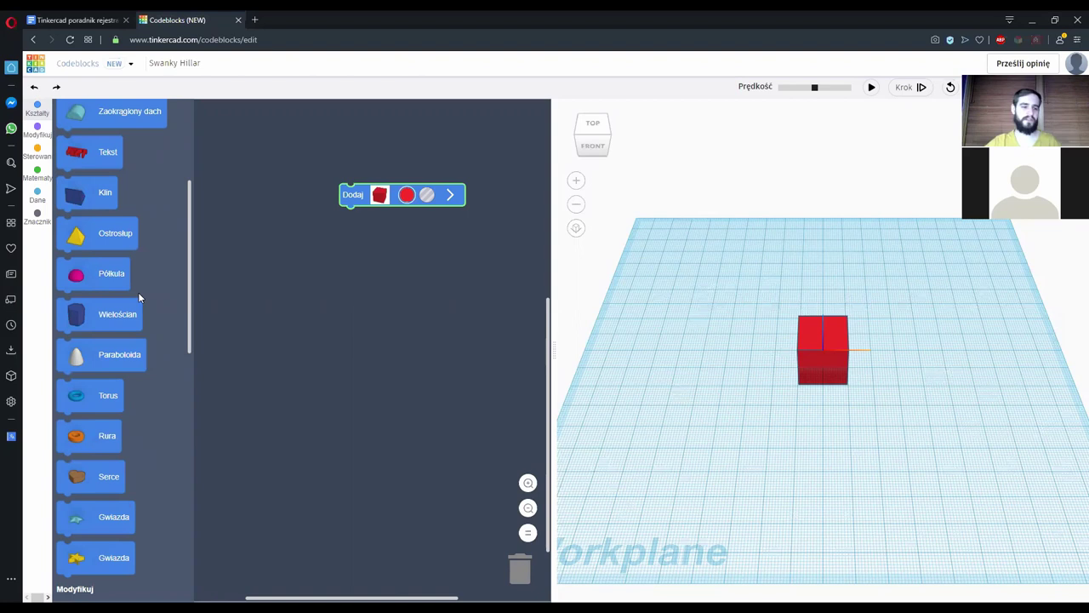
pyautogui.scroll(-3, 182, 296)
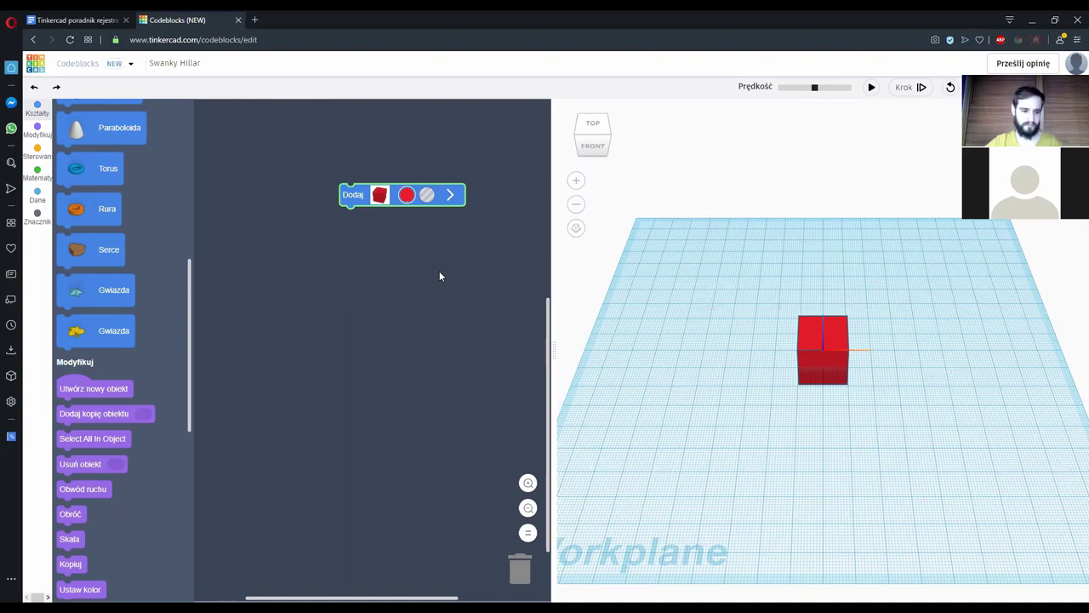
pyautogui.scroll(-1, 172, 319)
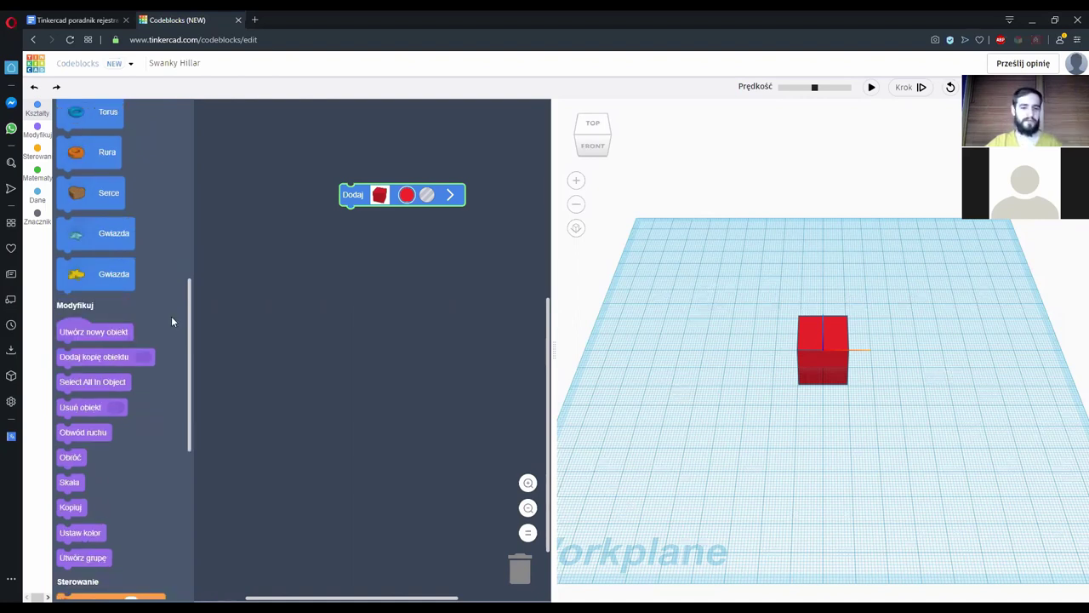
pyautogui.click(450, 194)
pyautogui.click(339, 216)
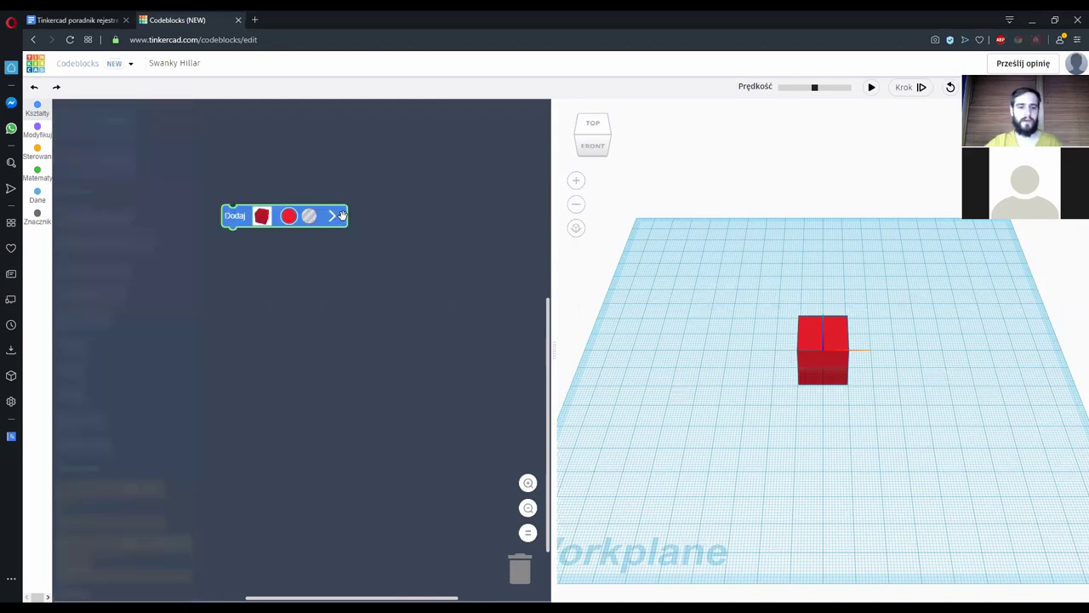
pyautogui.click(332, 215)
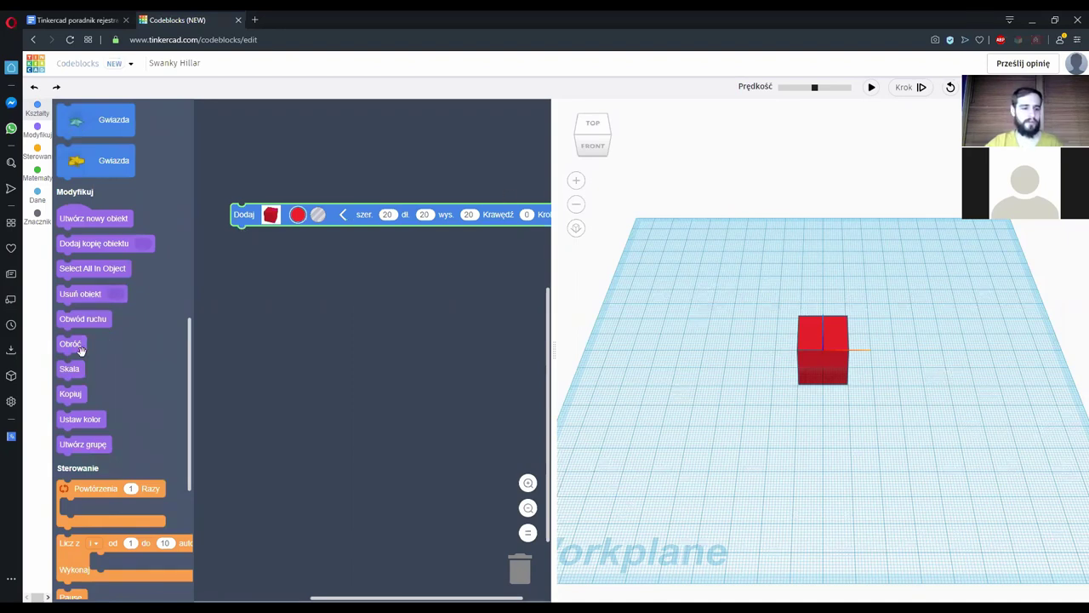
# Attach a copy block (Kopiuj) below the box block, trying out and discarding a rotation block under it
pyautogui.click(70, 219)
pyautogui.moveTo(71, 393); pyautogui.dragTo(278, 233)
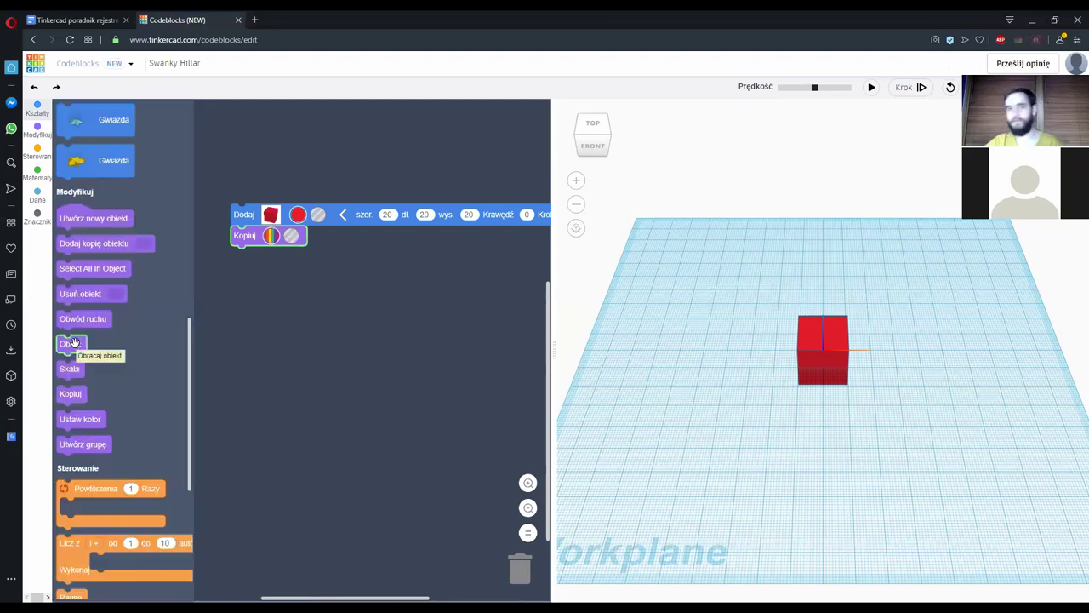
pyautogui.moveTo(75, 343); pyautogui.dragTo(248, 264)
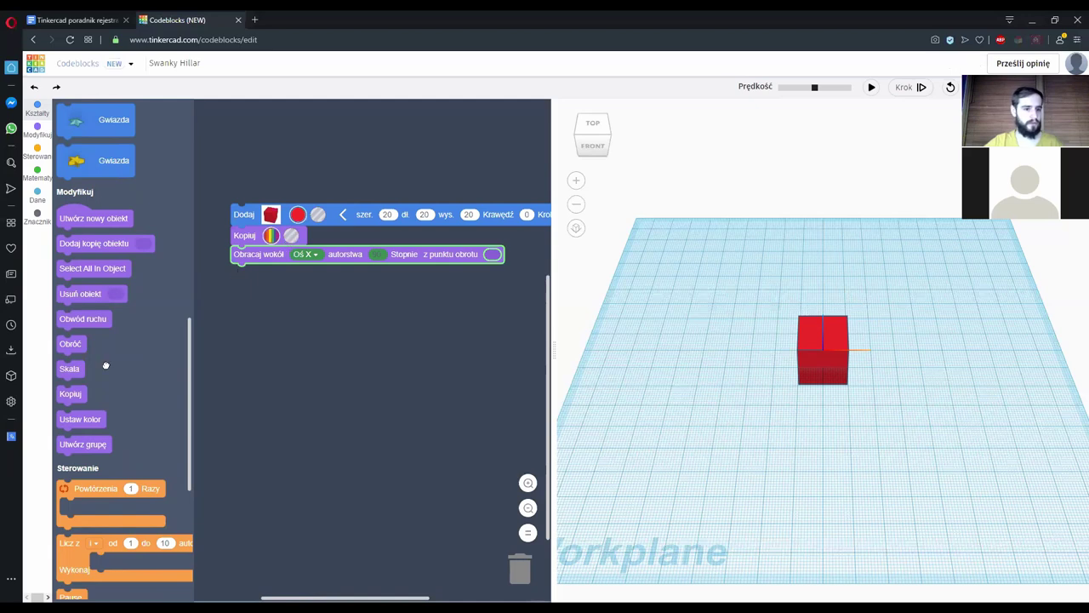
pyautogui.moveTo(256, 253); pyautogui.dragTo(149, 371)
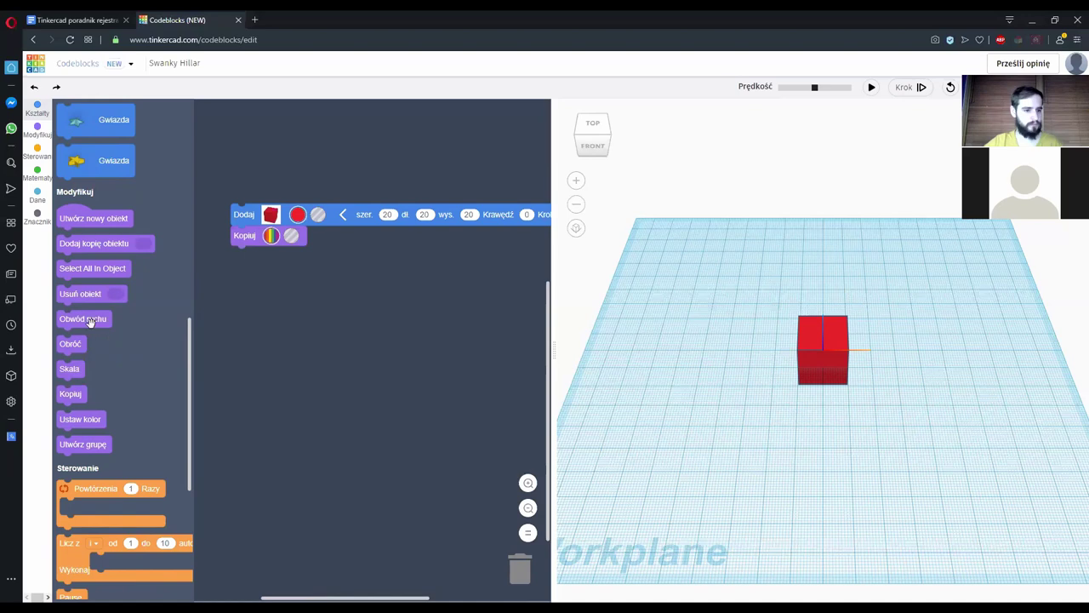
# Attach a move block (Obwód ruchu) below the copy block with X set to 10, and run the code
pyautogui.moveTo(224, 310); pyautogui.dragTo(313, 258)
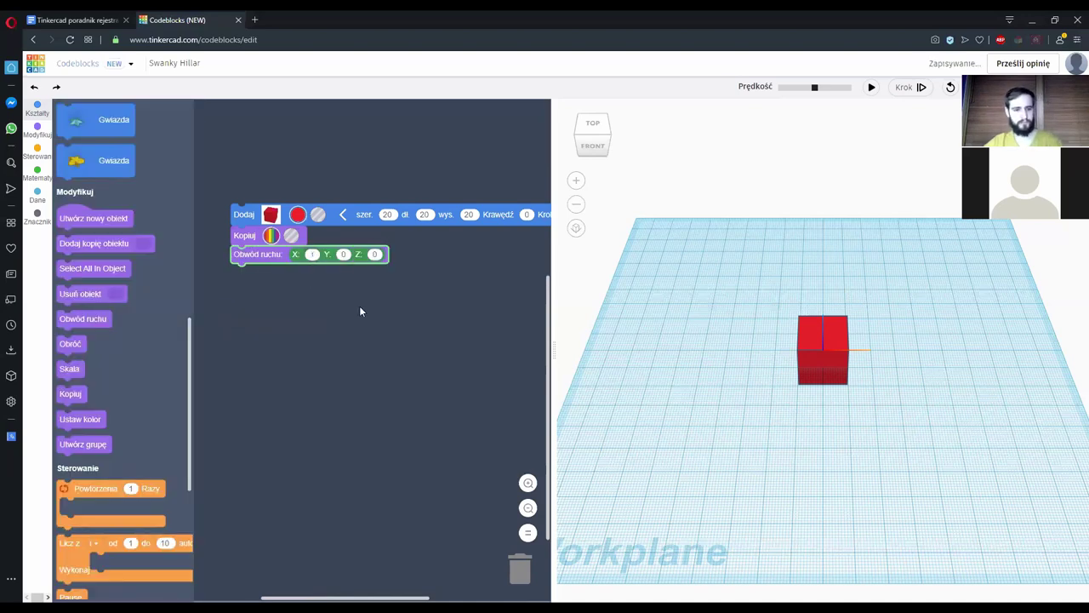
pyautogui.write('0')
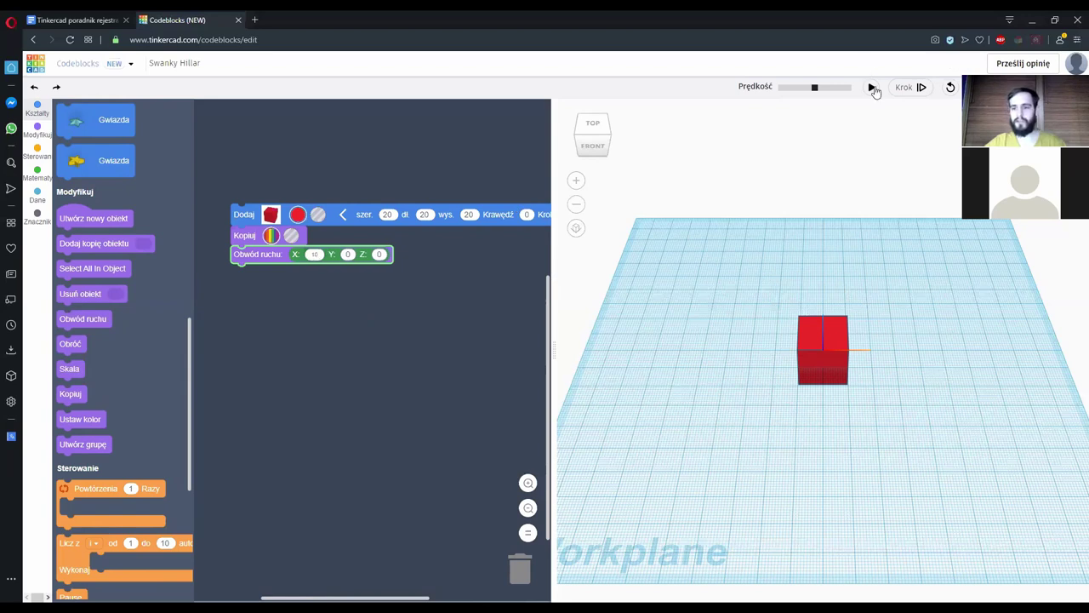
pyautogui.click(872, 89)
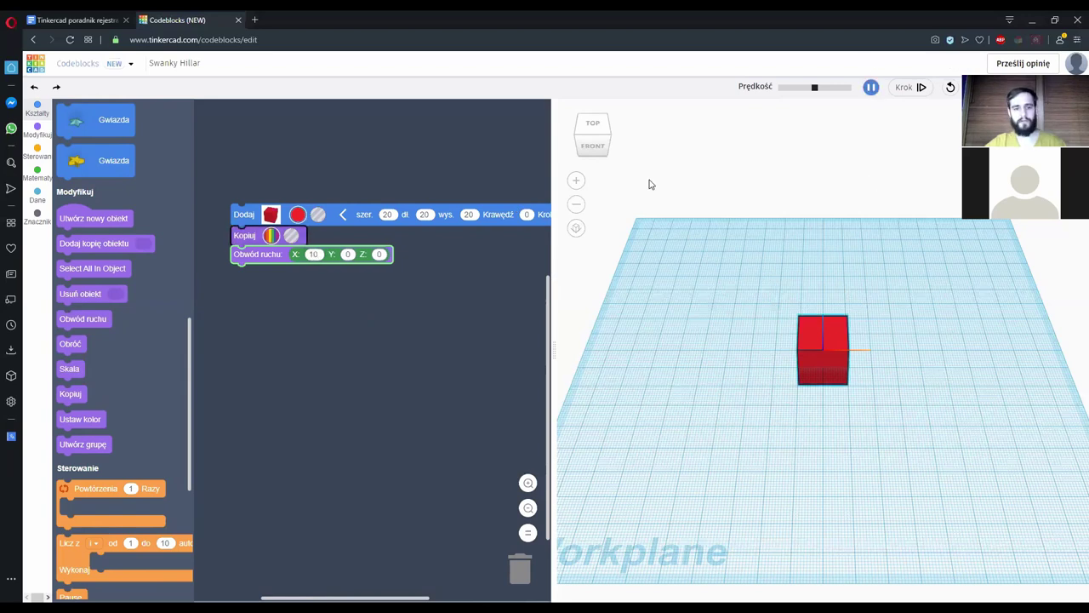
# Set the move block's X distance to 50 and run the code again
pyautogui.click(315, 255)
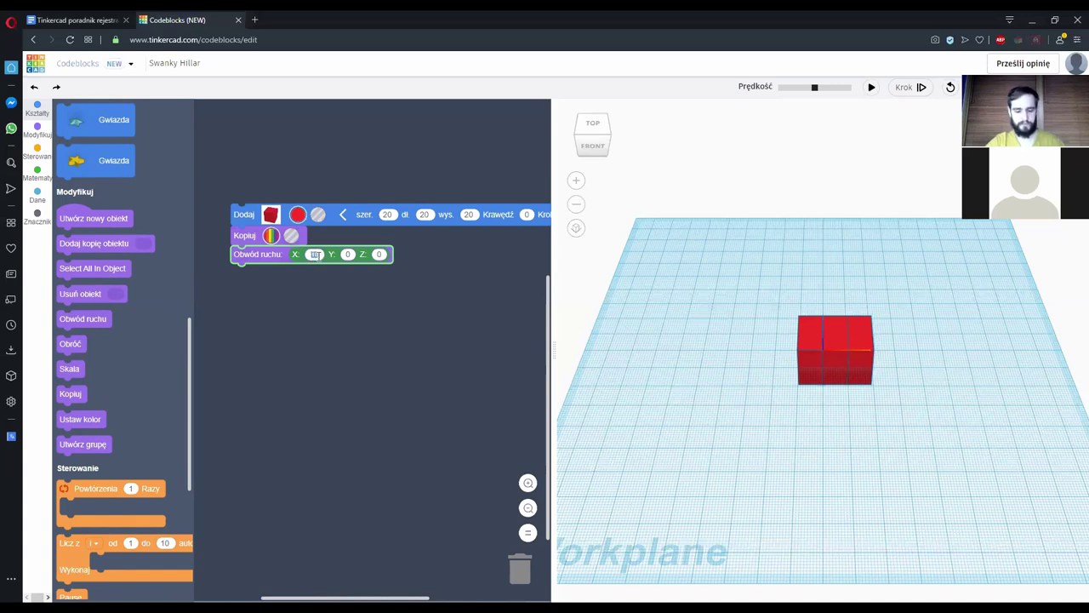
pyautogui.write('50')
pyautogui.click(872, 87)
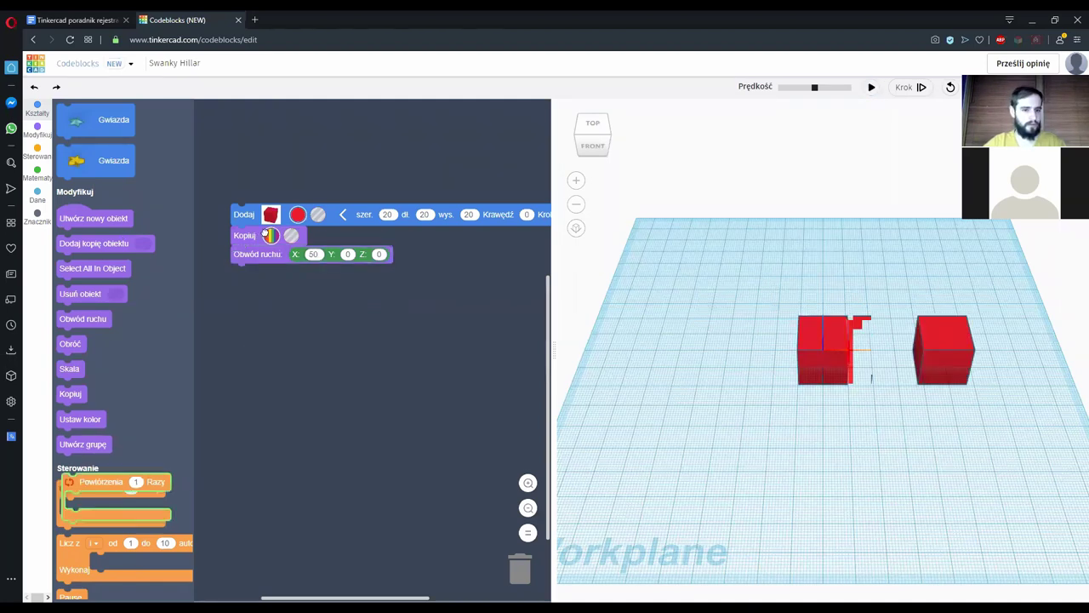
# Wrap the copy and move blocks in a repeat loop (Powtórzenia) set to 5 times, and run the code
pyautogui.moveTo(131, 488); pyautogui.dragTo(308, 234)
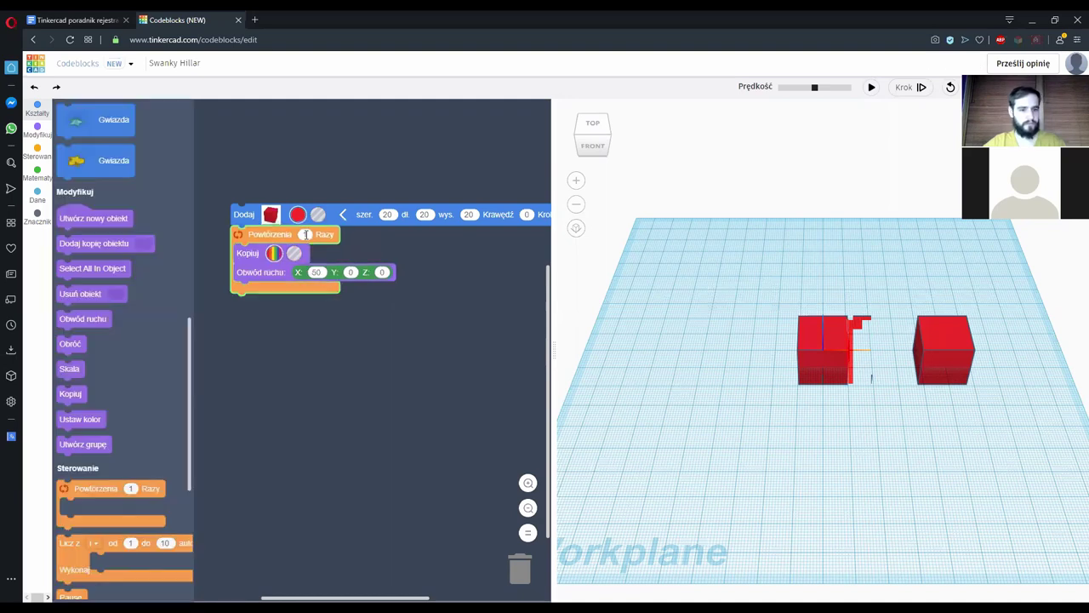
pyautogui.click(308, 235)
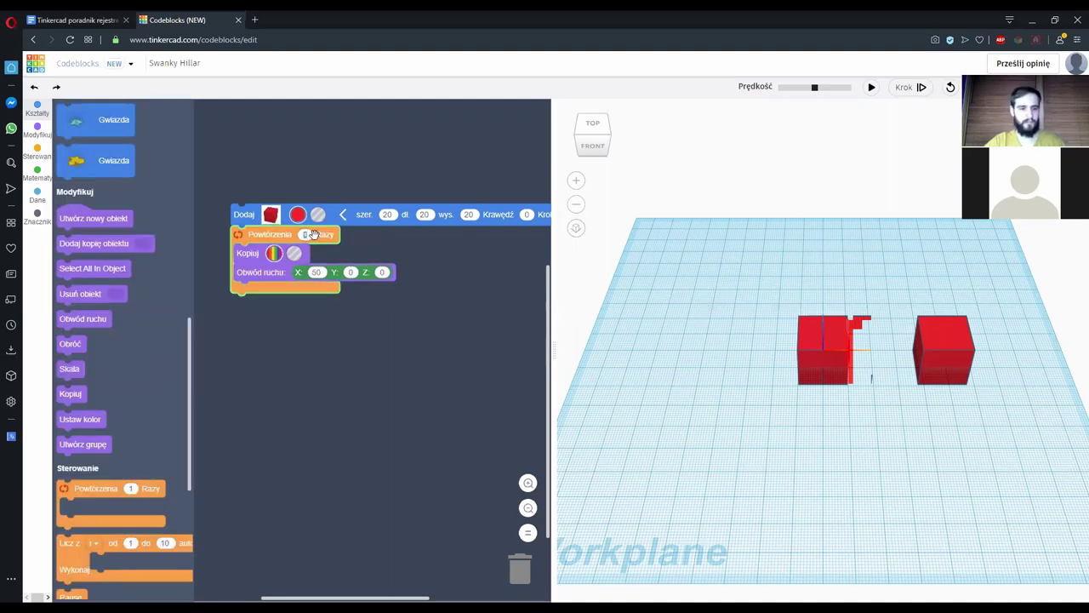
pyautogui.write('5')
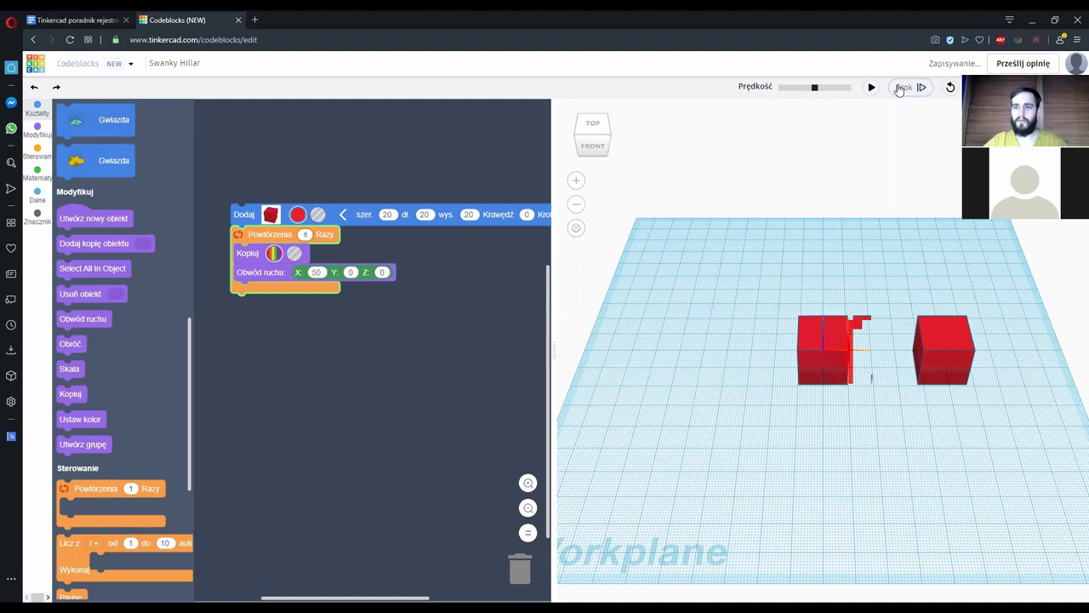
pyautogui.click(899, 90)
pyautogui.click(872, 88)
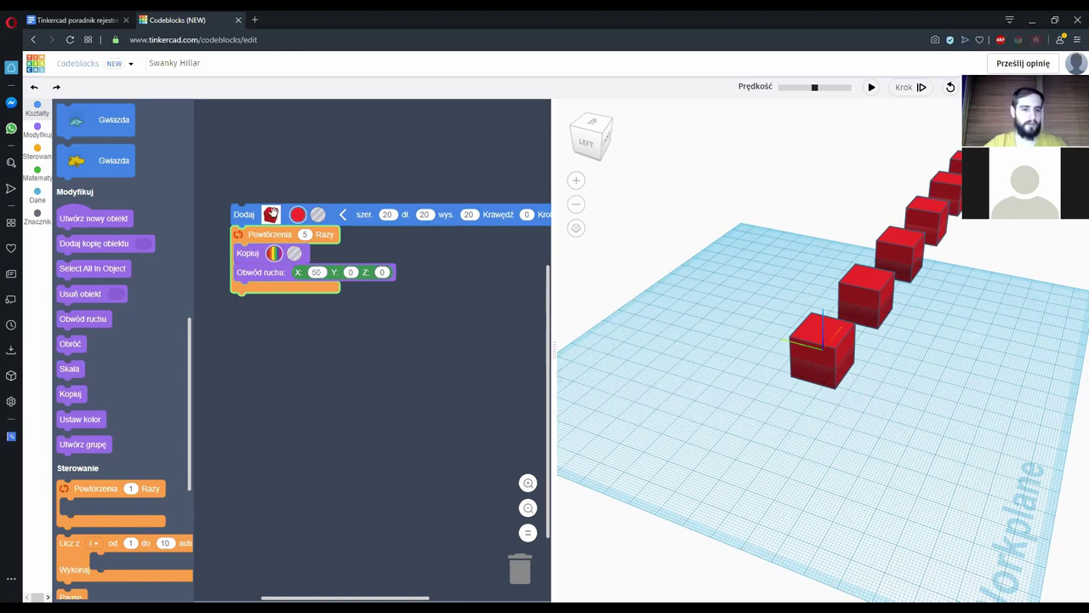
# Delete the whole stack of blocks from the code area
pyautogui.click(247, 216)
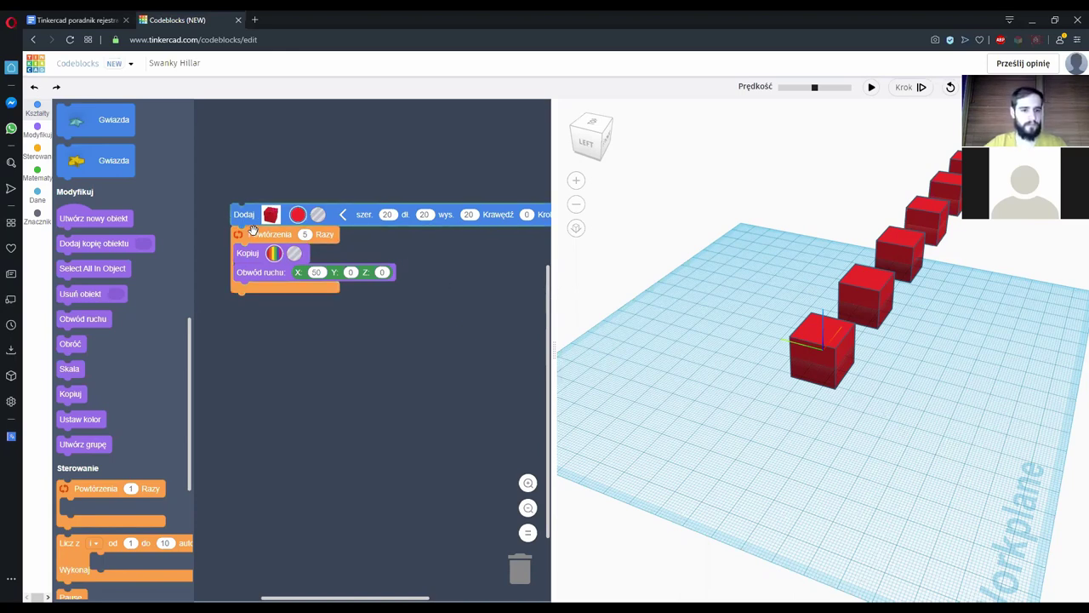
pyautogui.scroll(3, 305, 366)
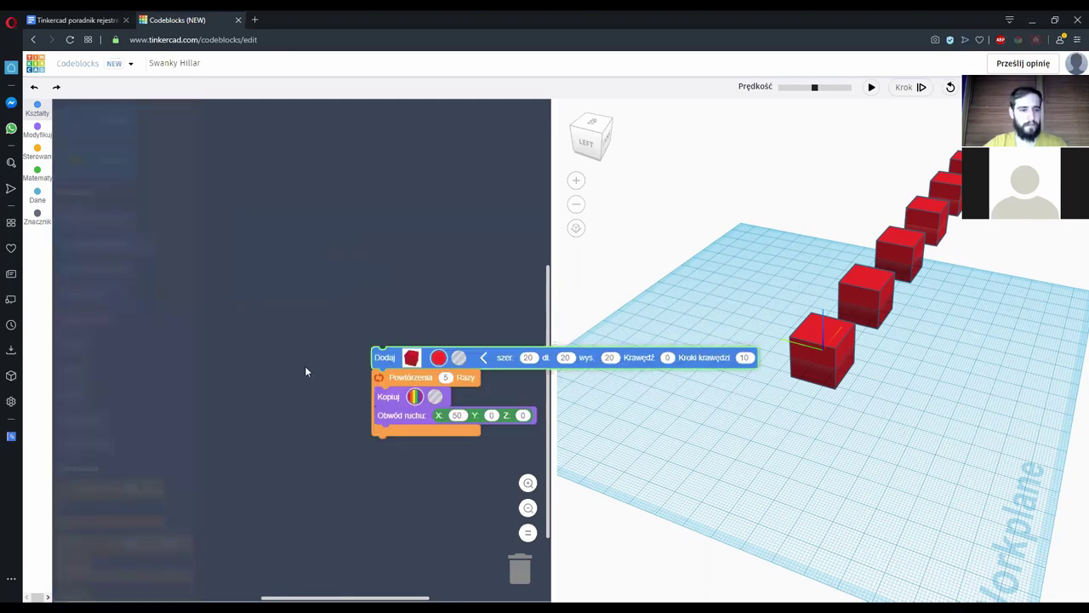
pyautogui.scroll(5, 170, 213)
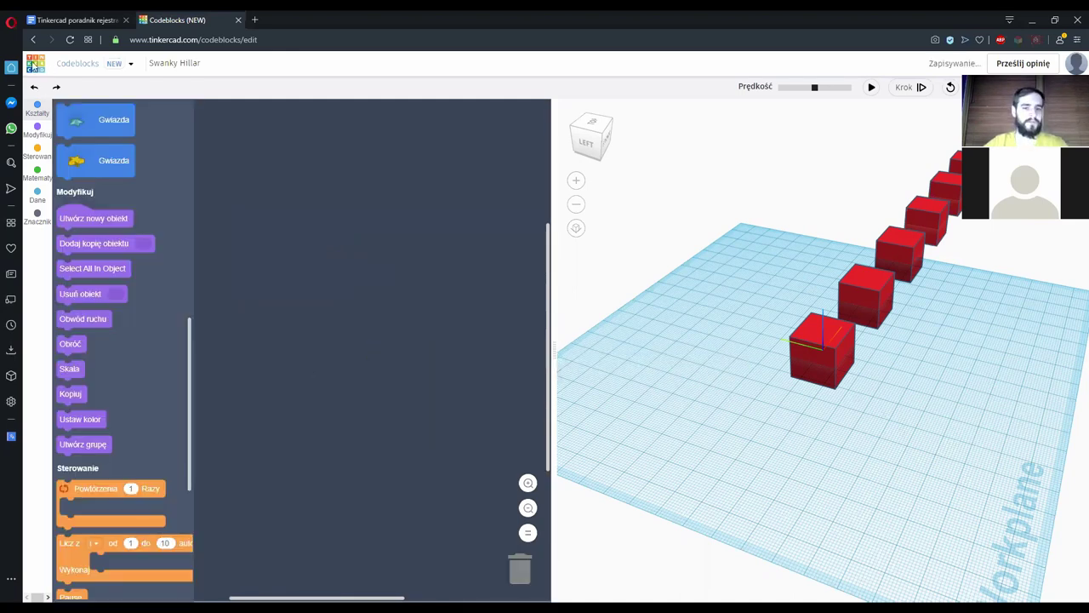
# Return to the dashboard and show the list of 3D projects
pyautogui.press('F5')
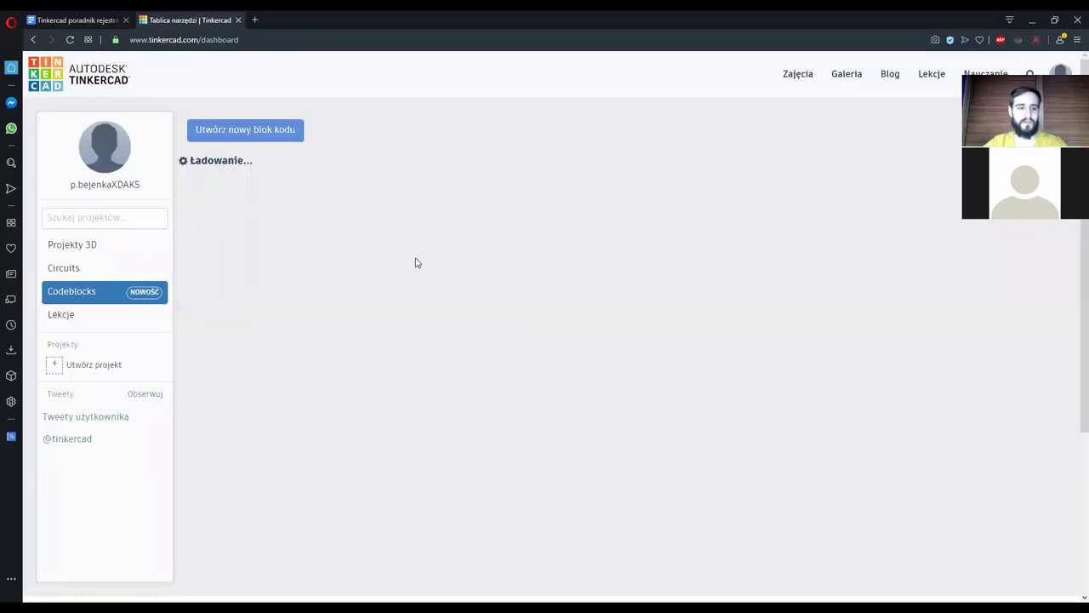
pyautogui.click(85, 244)
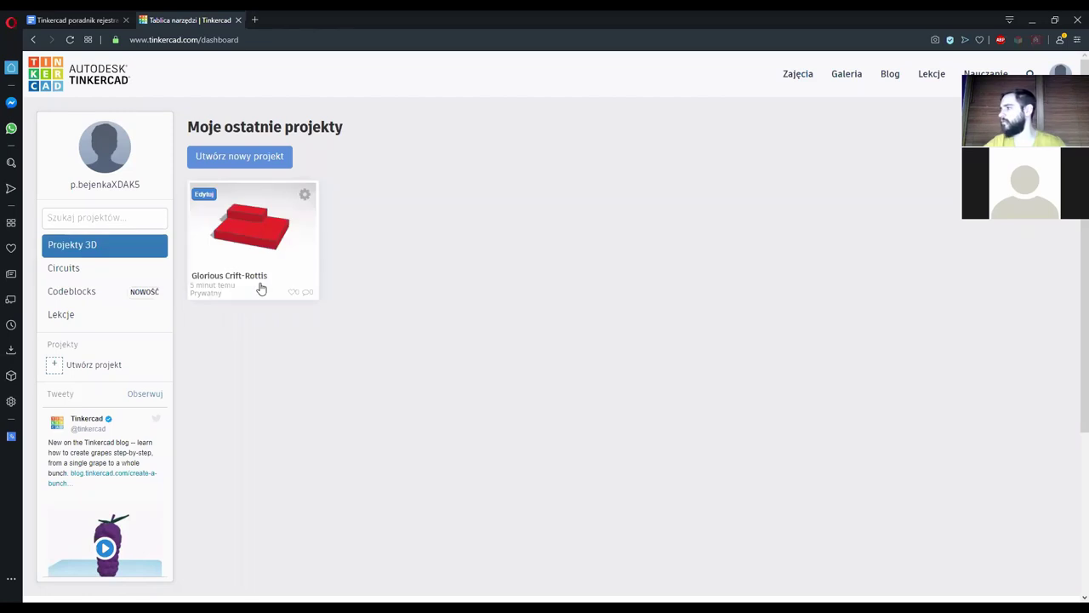